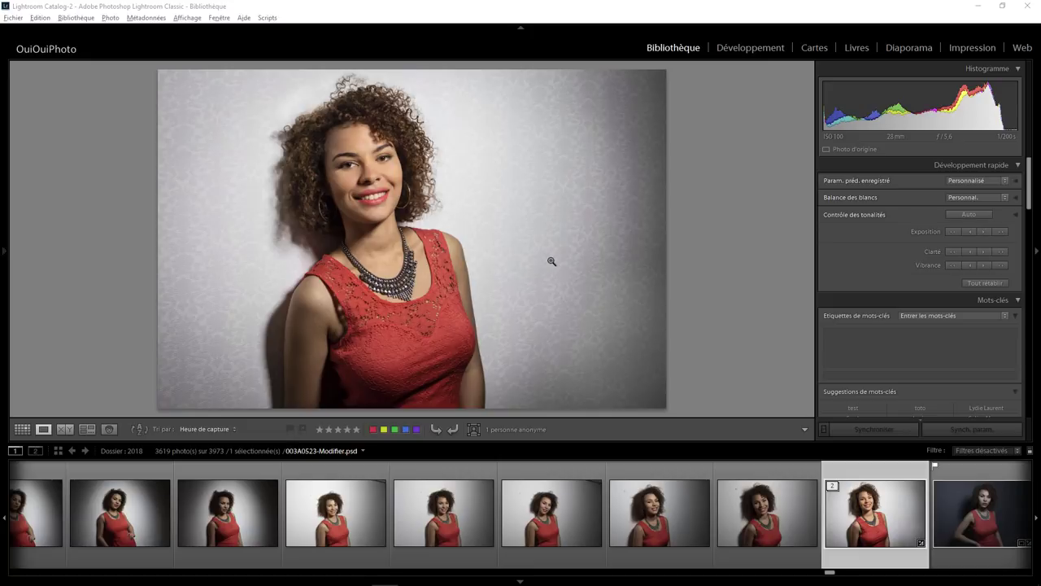
Step: Export the portrait as Photo.jpg to E:\Temp, 10 cm long edge at a resolution of 1
right_click(456, 213)
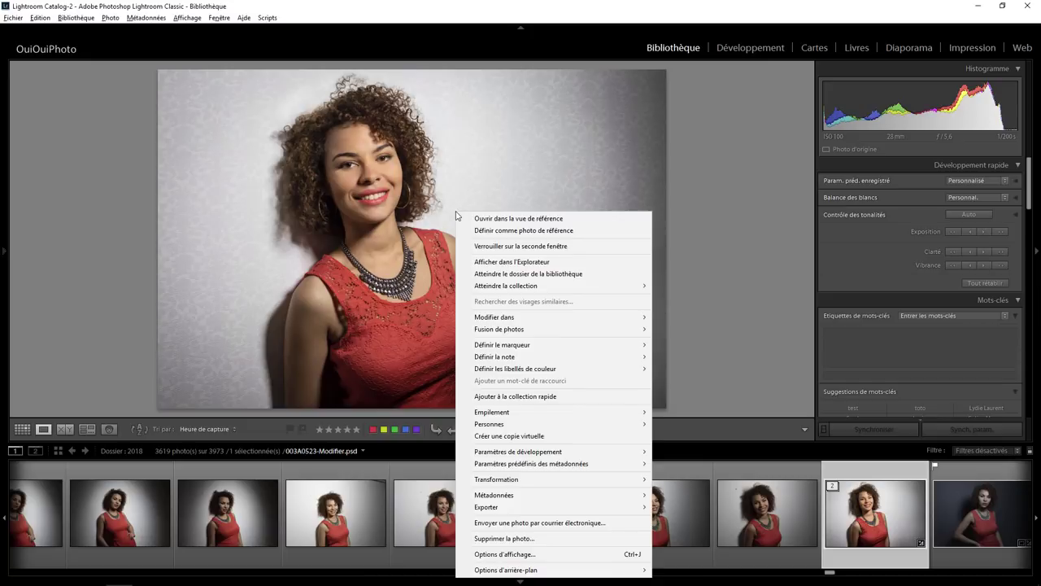
mouse_move(536, 507)
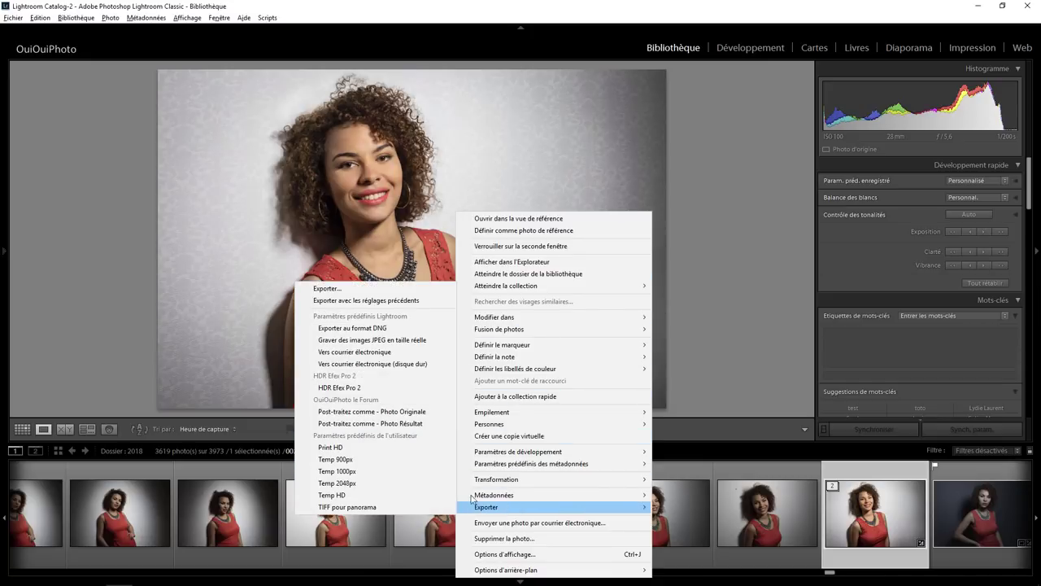
click(325, 287)
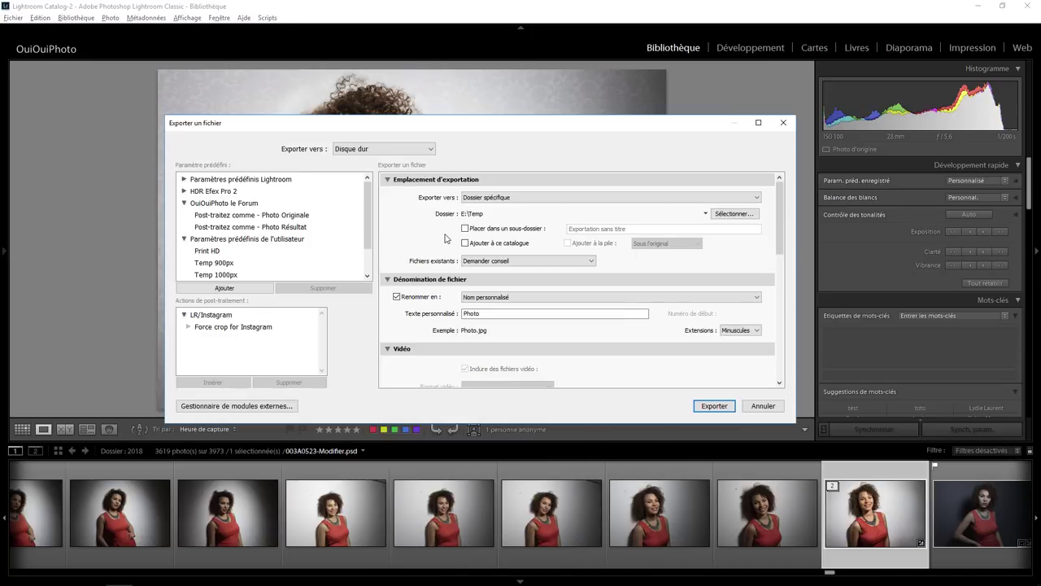
drag(780, 234, 785, 337)
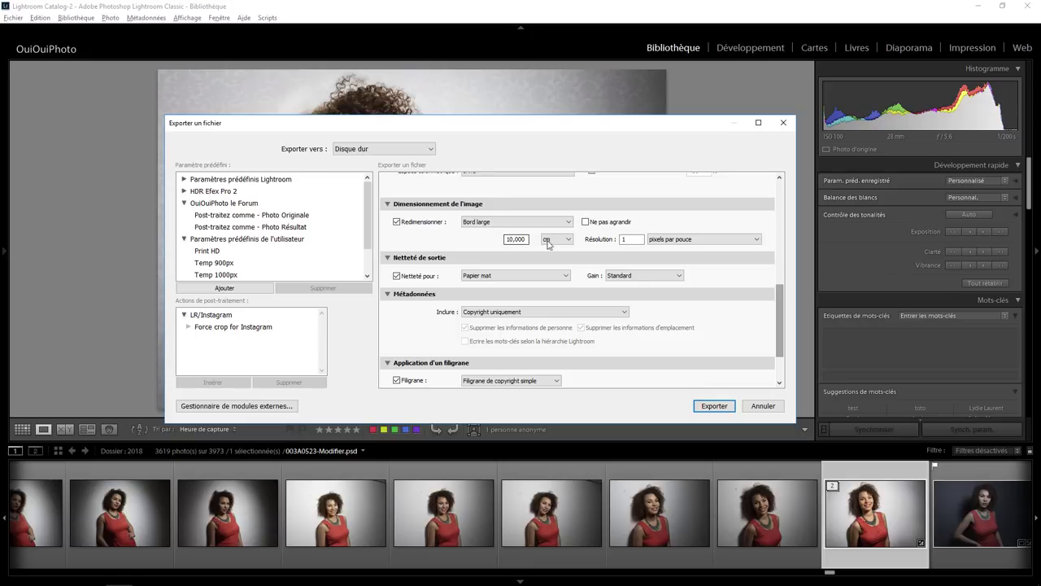
double_click(627, 239)
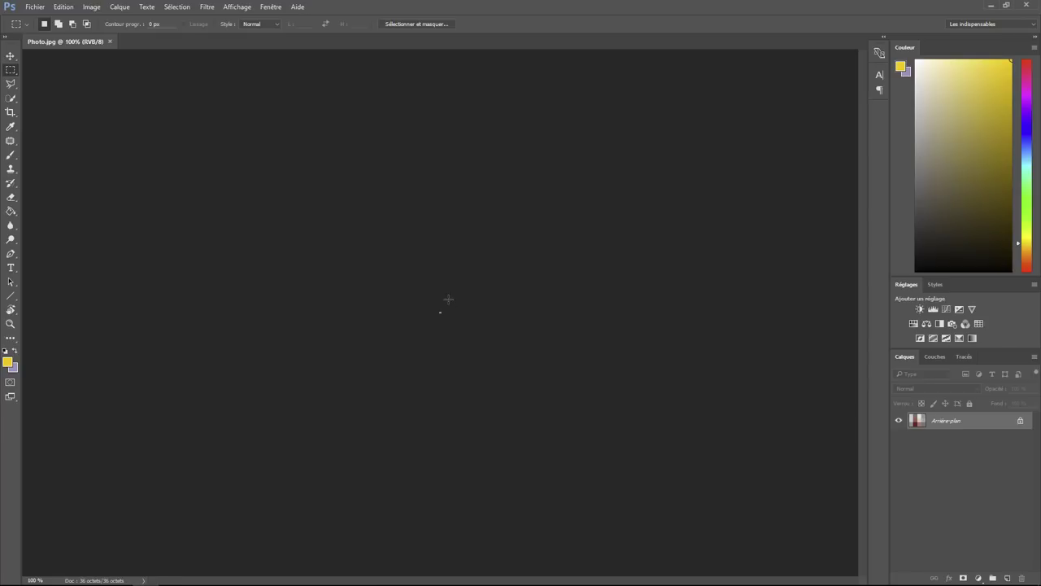
Step: Zoom Photo.jpg to 3200% to reveal it is only 4×3 pixels
key(ctrl+plus)
key(ctrl+plus)
key(ctrl+plus)
key(ctrl+plus)
key(ctrl+plus)
key(ctrl+plus)
key(ctrl+plus)
key(ctrl+plus)
key(ctrl+plus)
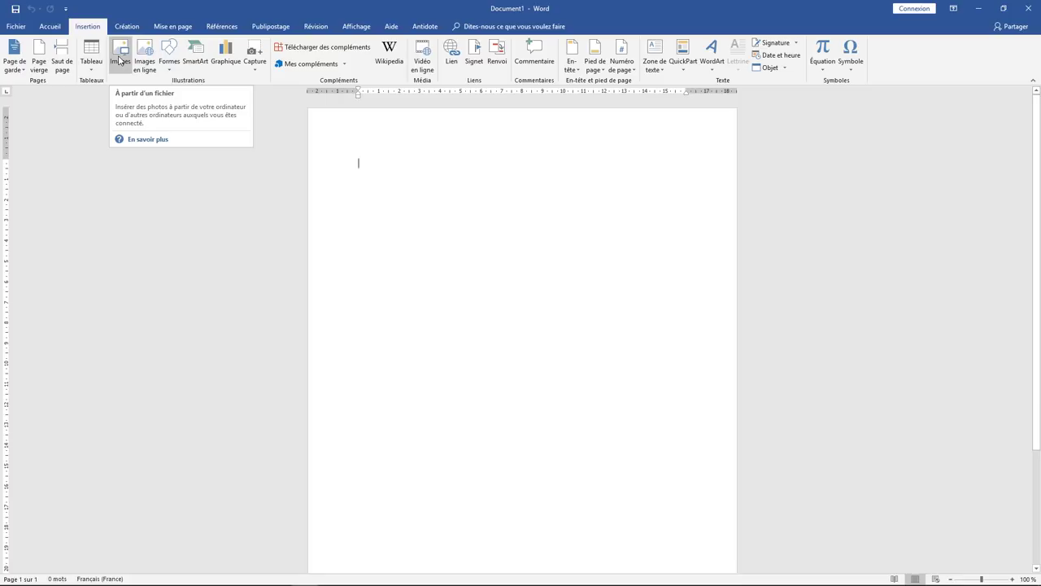
Step: Insert e:\temp\Photo.jpg into the blank Word page, where it appears blurred at 10,16 × 7,62 cm
click(120, 60)
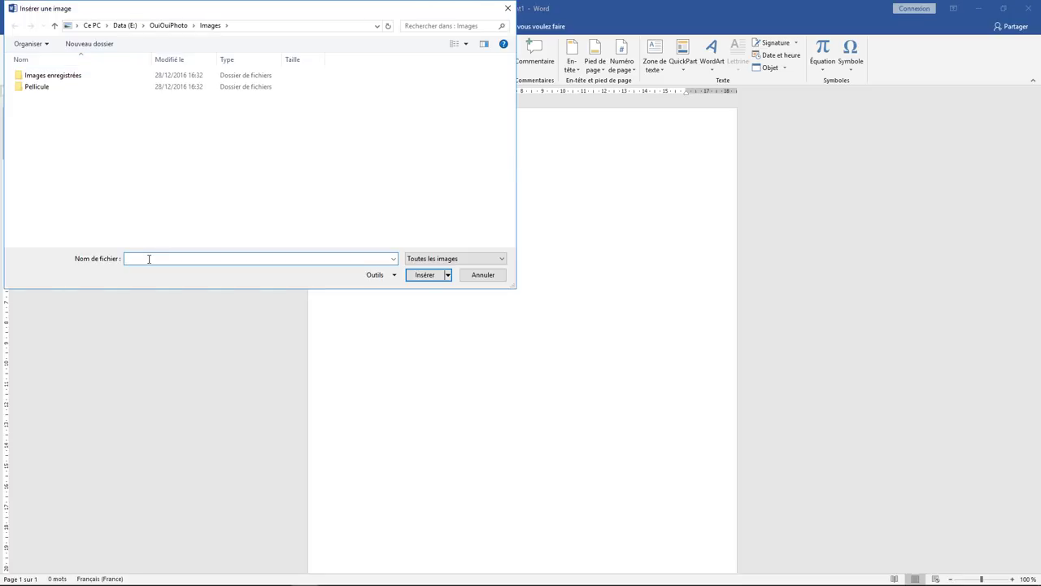
text(e:)
text(\t)
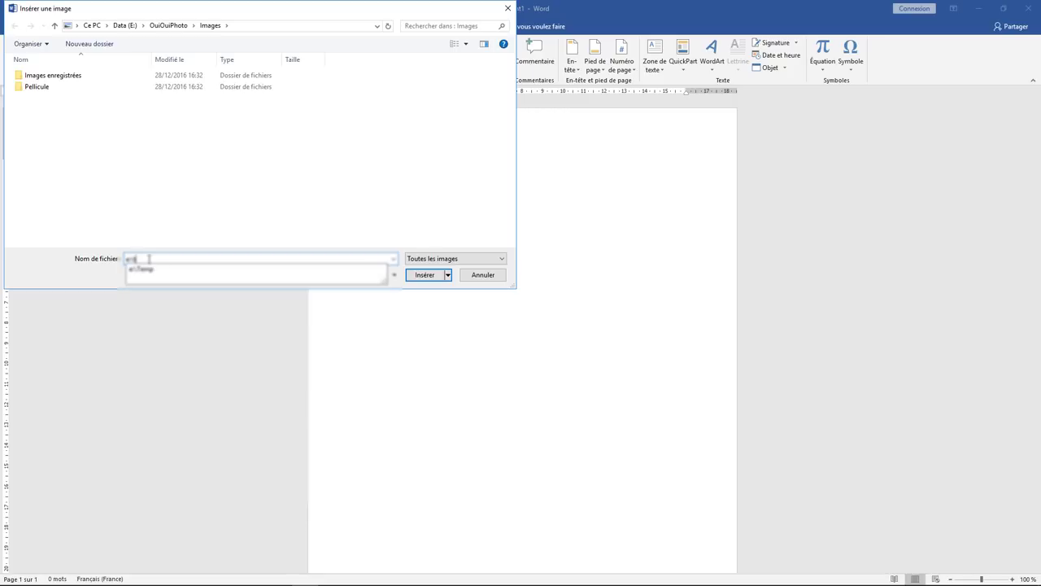
text(emp)
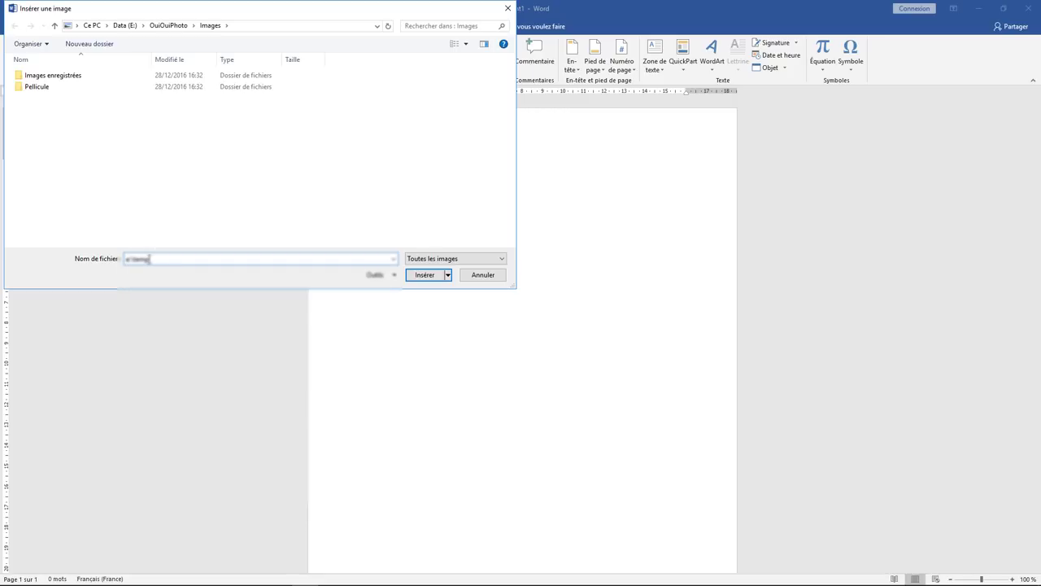
text(\P)
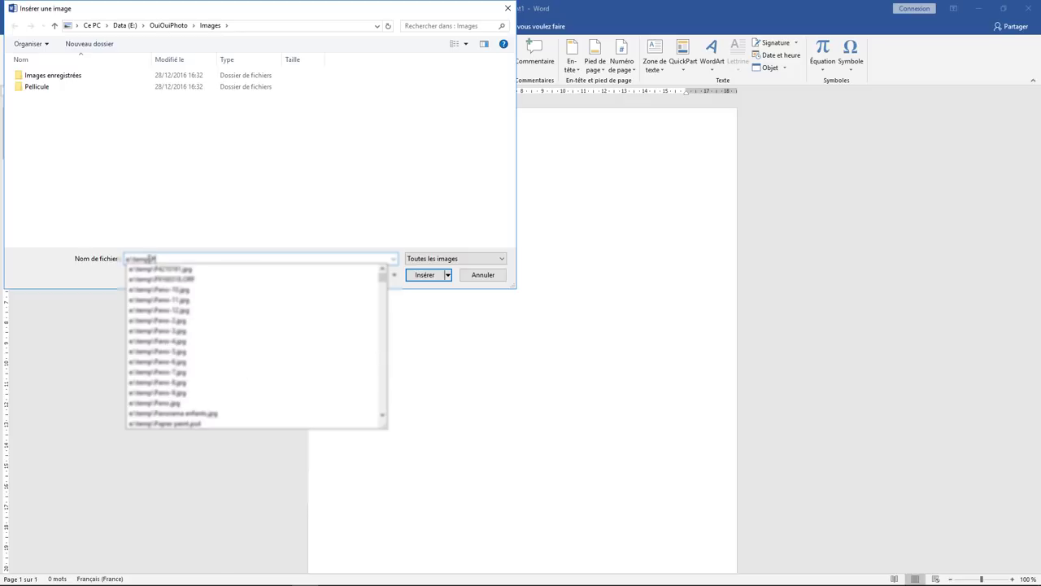
text(hoto.)
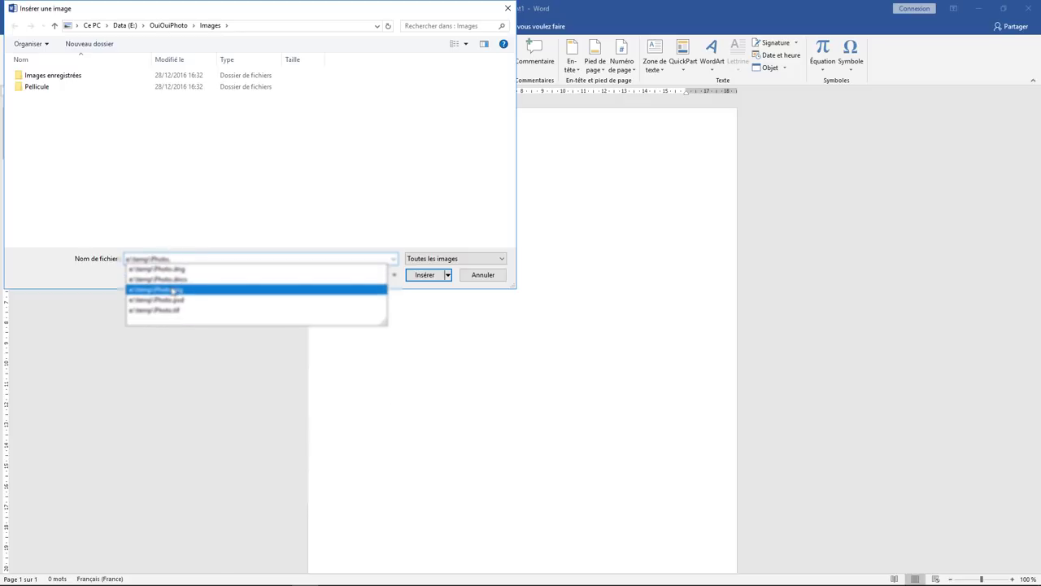
click(172, 291)
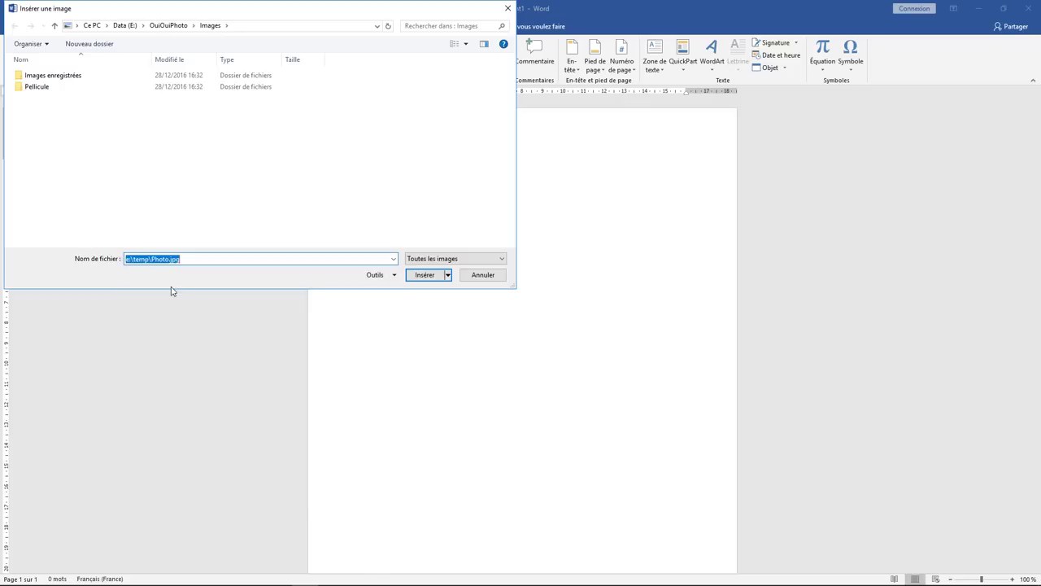
click(424, 274)
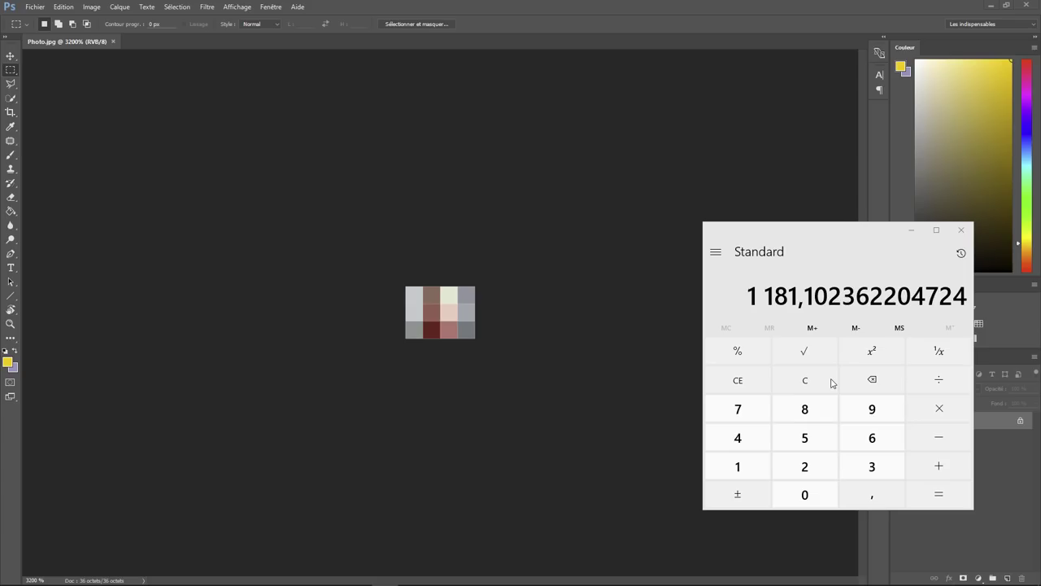
click(804, 383)
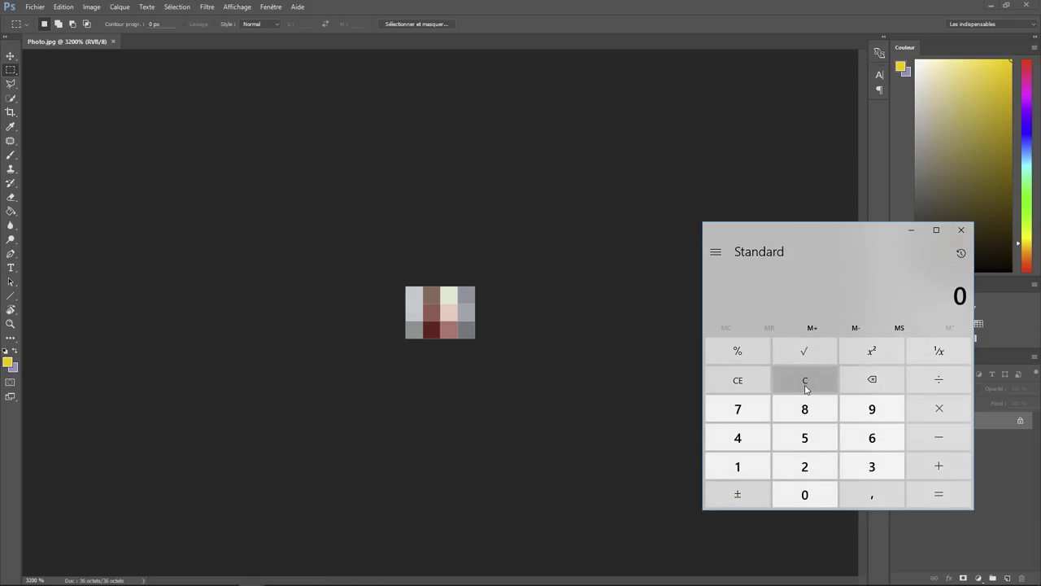
click(749, 462)
click(802, 494)
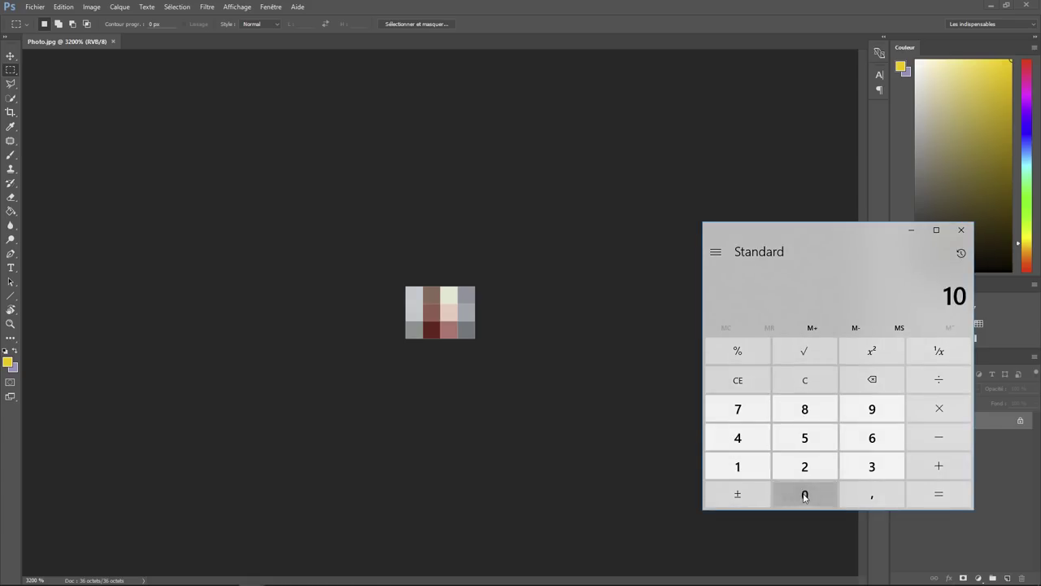
drag(829, 232, 660, 186)
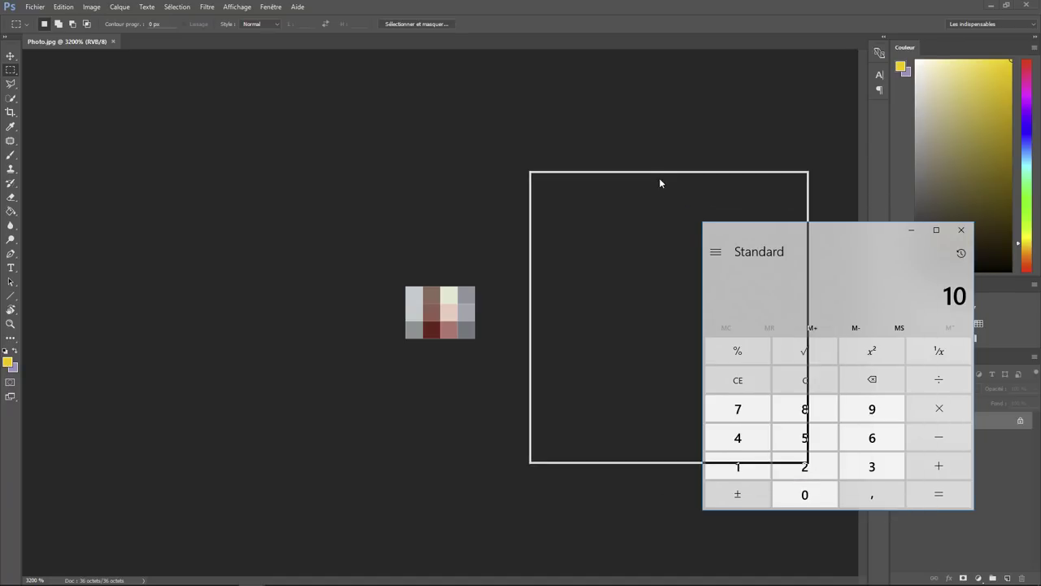
click(768, 329)
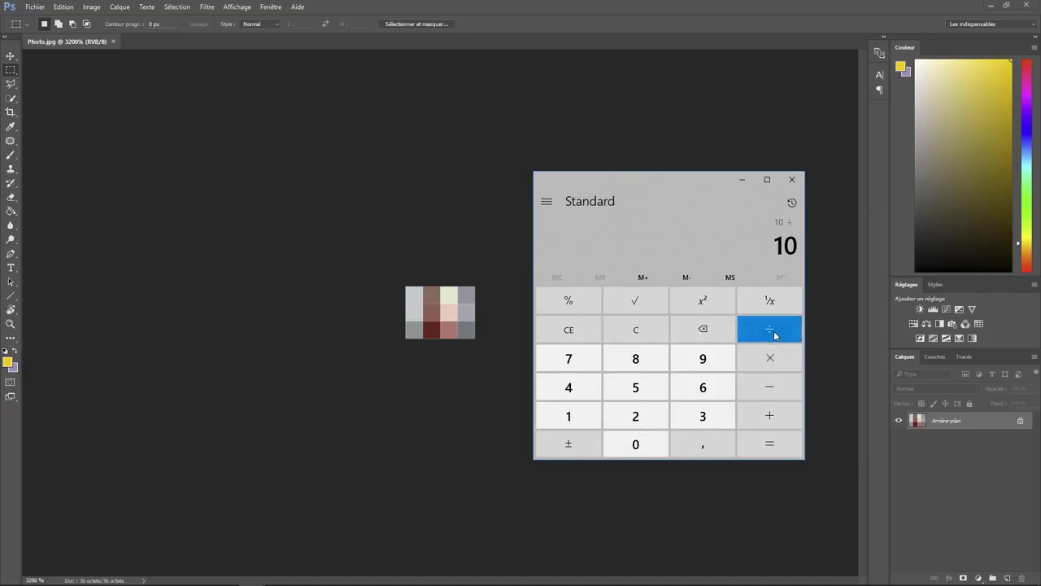
click(651, 419)
click(706, 445)
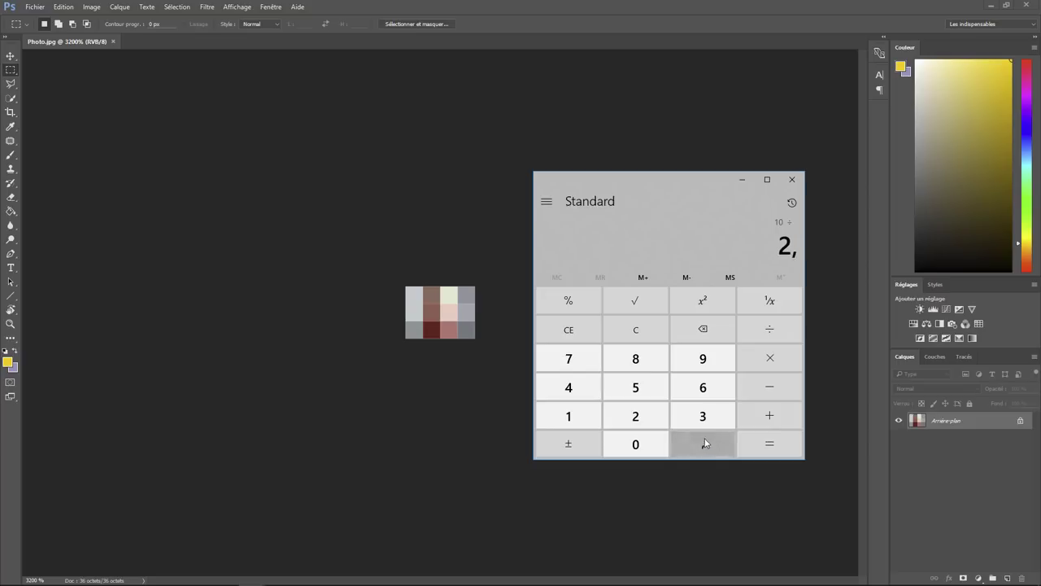
click(643, 389)
click(569, 387)
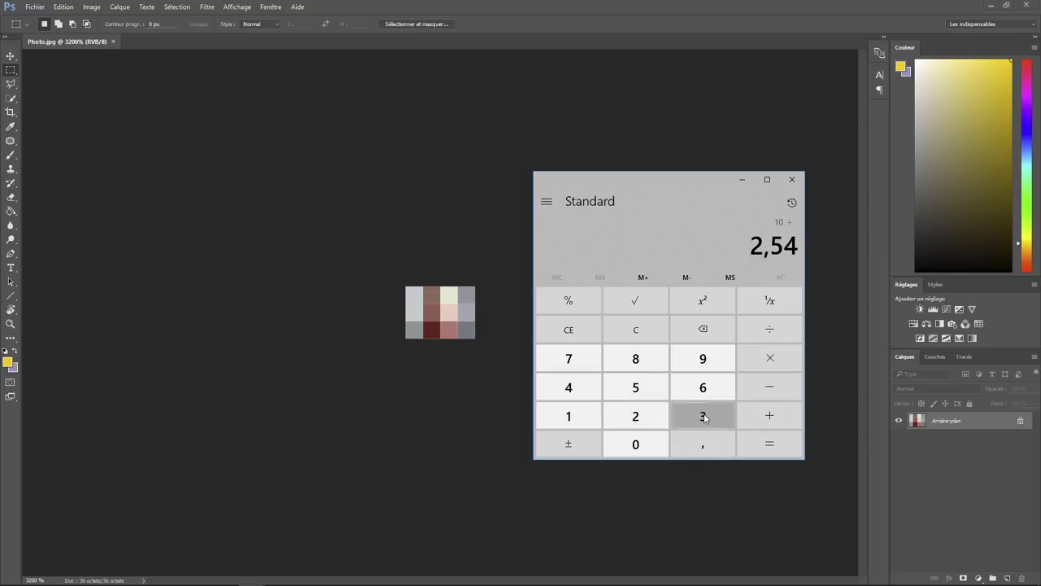
click(770, 445)
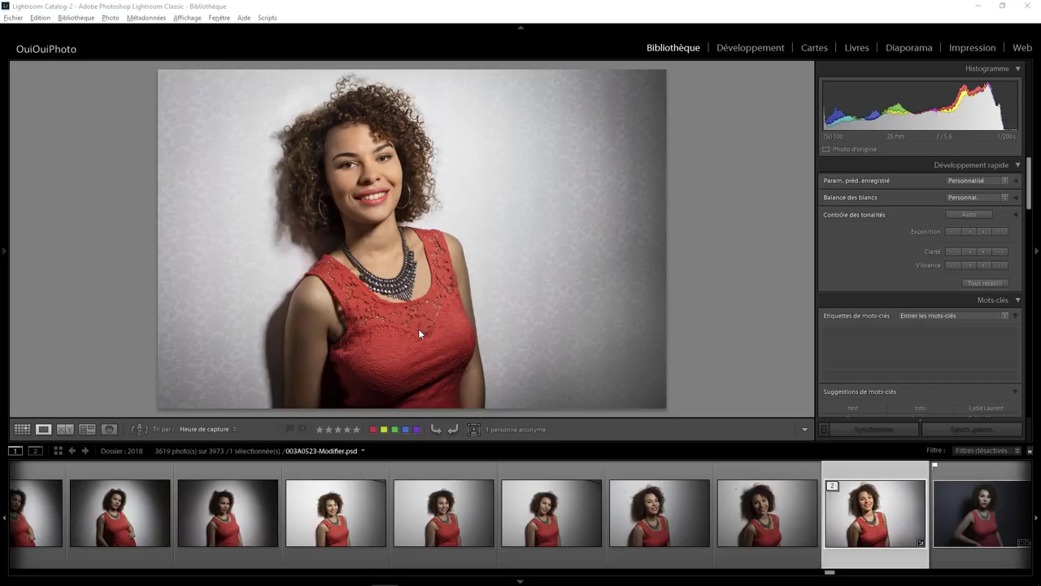
Step: Re-export Photo.jpg at 10 cm and 300 pixels per inch, overwriting the existing file
right_click(398, 191)
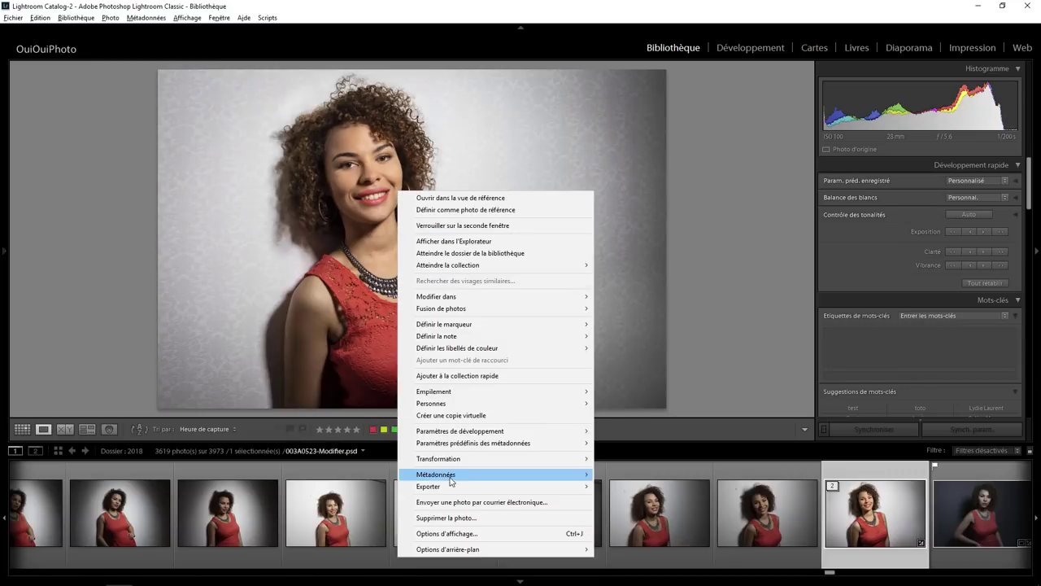
mouse_move(495, 486)
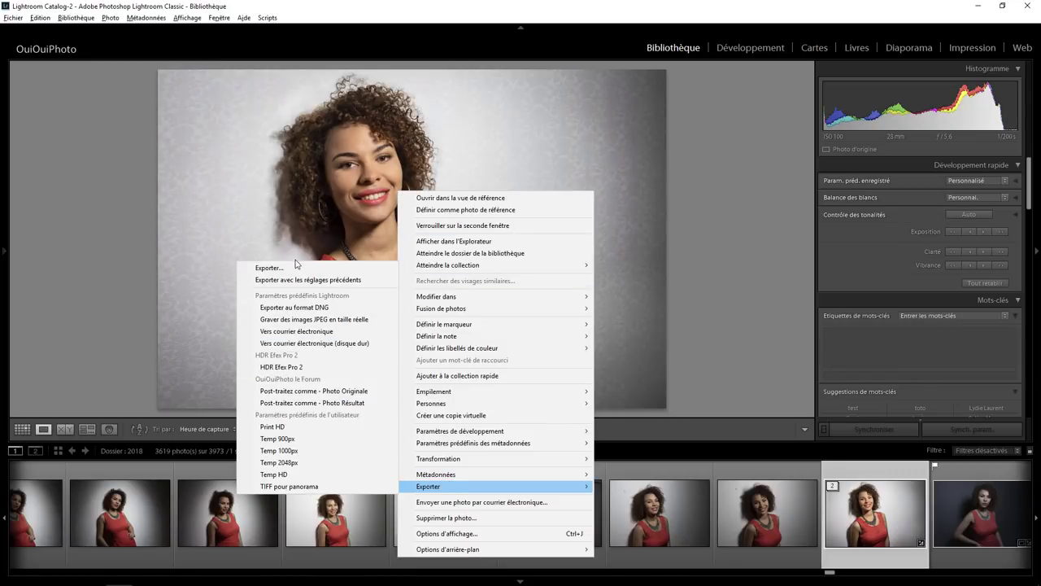
click(290, 268)
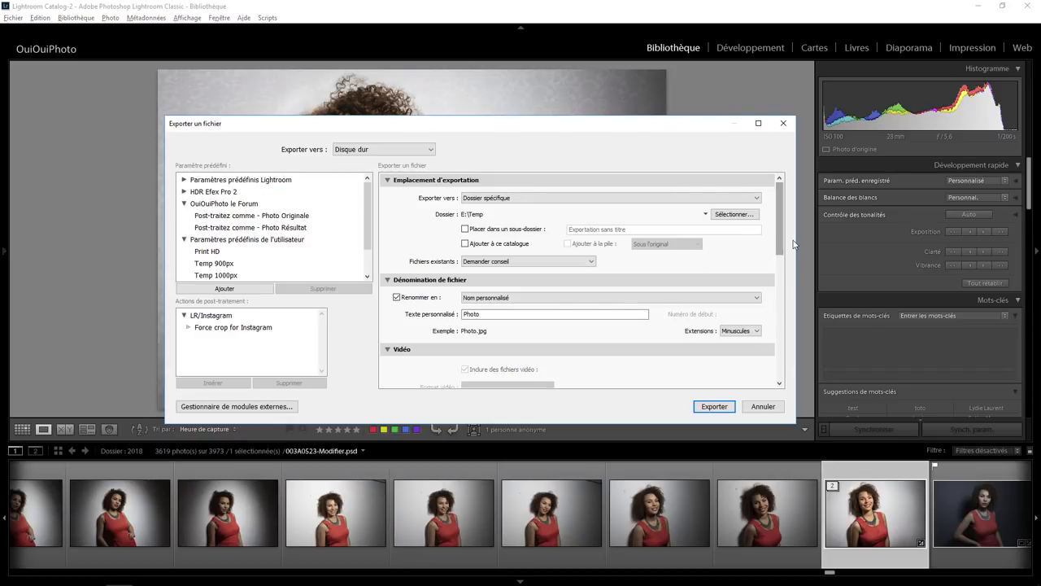
drag(780, 244, 780, 333)
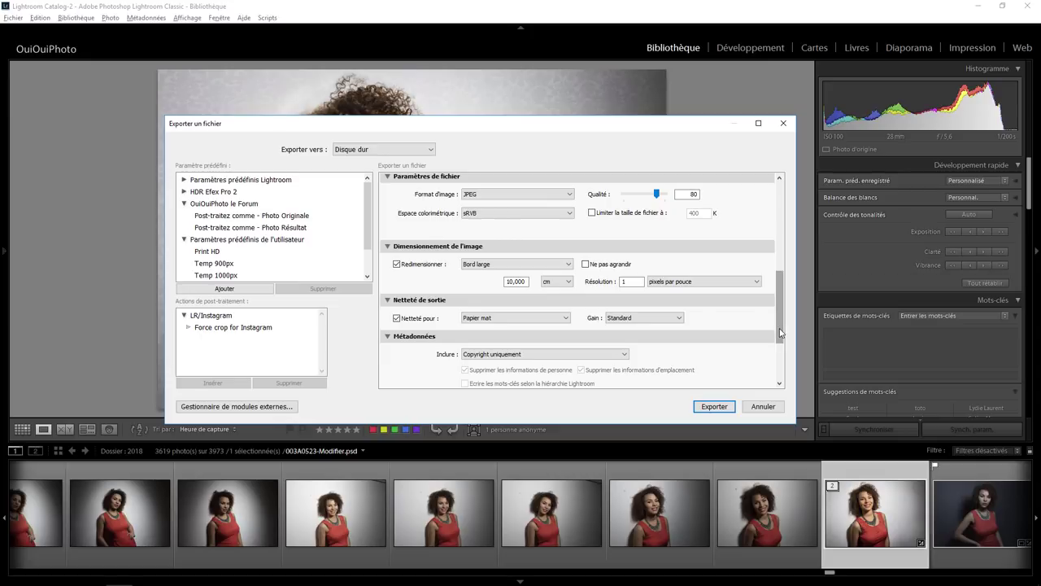
double_click(632, 281)
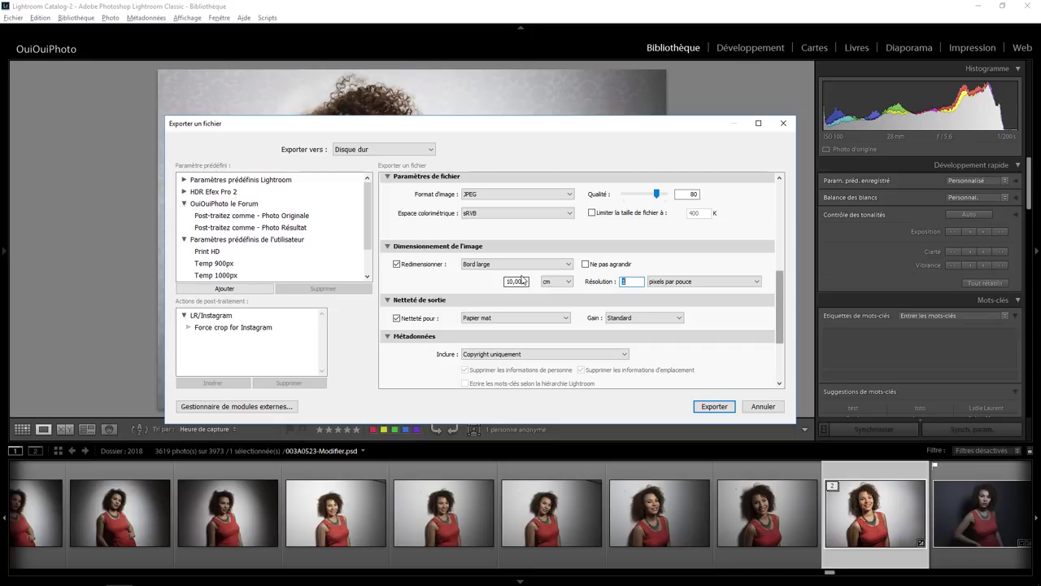
text(1)
text(3)
text(00)
click(712, 407)
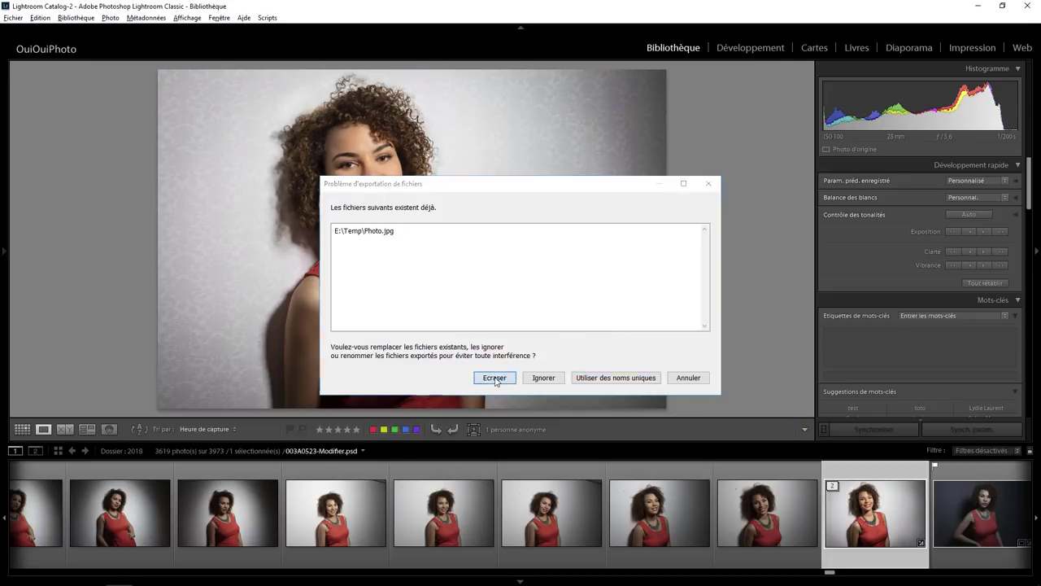
click(494, 379)
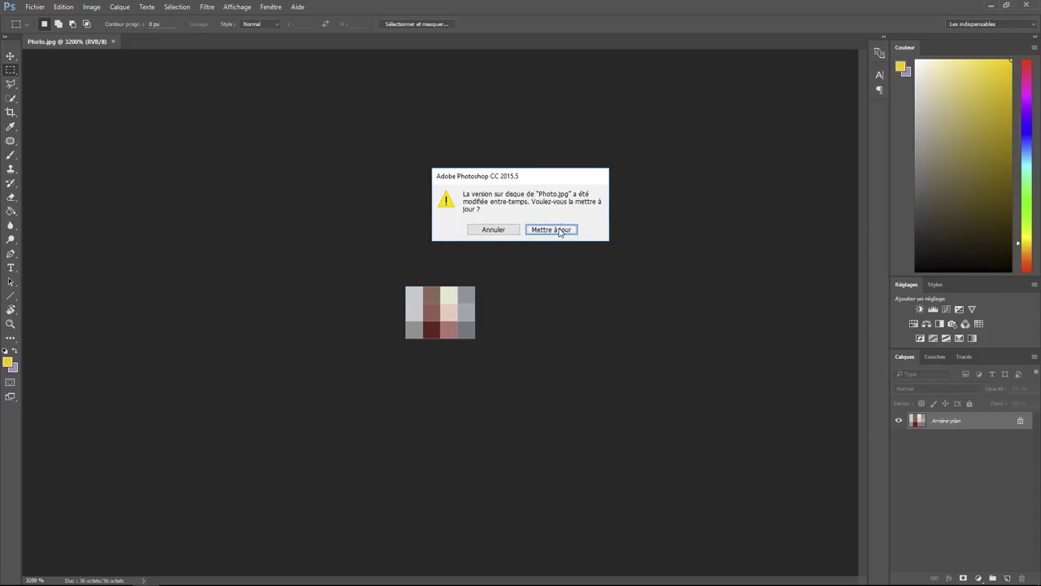
Step: Reload the updated Photo.jpg and view its image size: 1181 × 787 px at 300 ppi
click(551, 229)
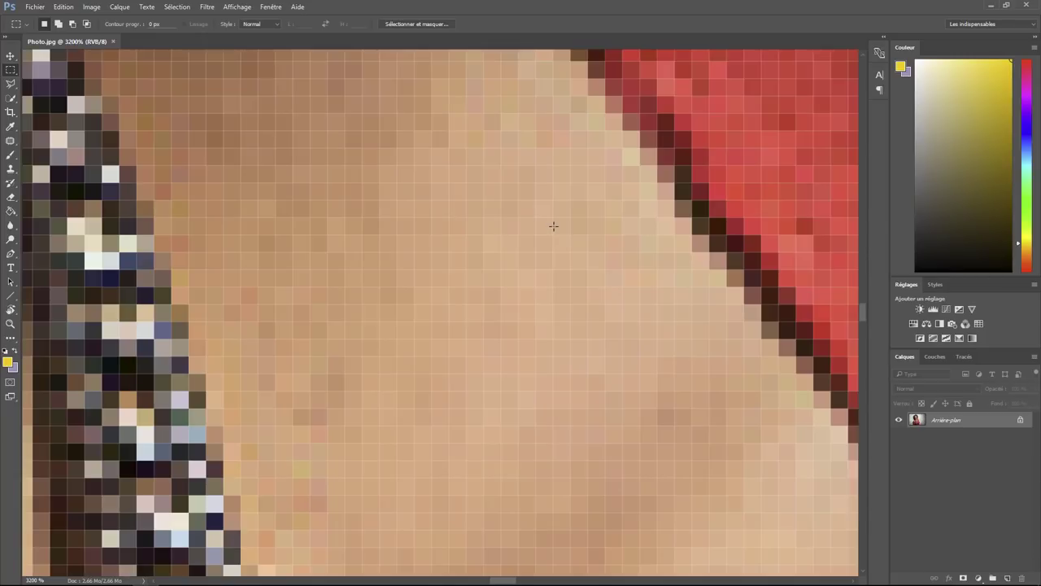
key(ctrl+minus)
key(ctrl+minus)
key(ctrl+minus)
key(ctrl+minus)
key(ctrl+minus)
key(ctrl+minus)
key(ctrl+minus)
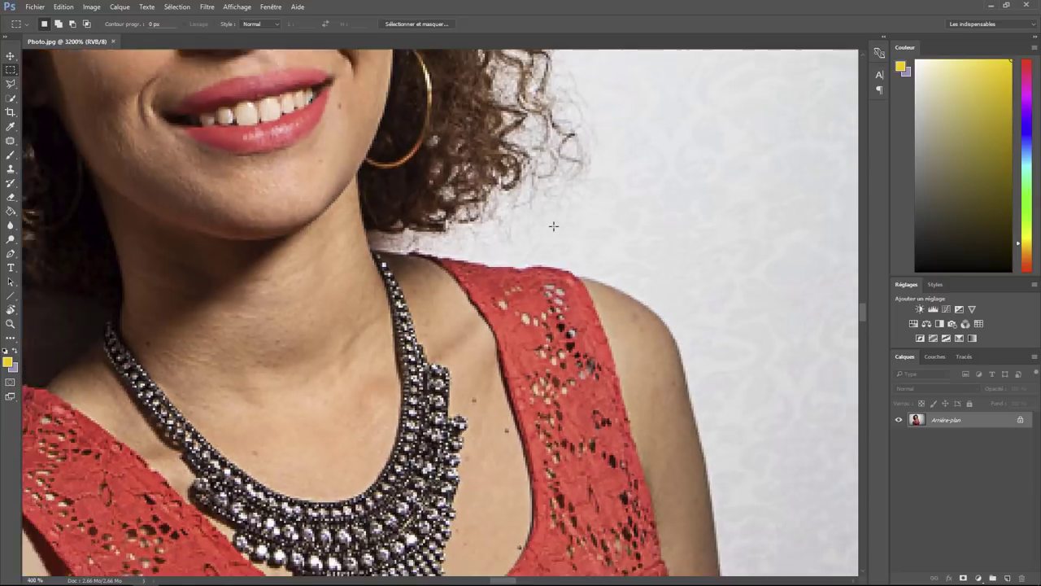
key(ctrl+minus)
key(ctrl+minus)
key(ctrl+minus)
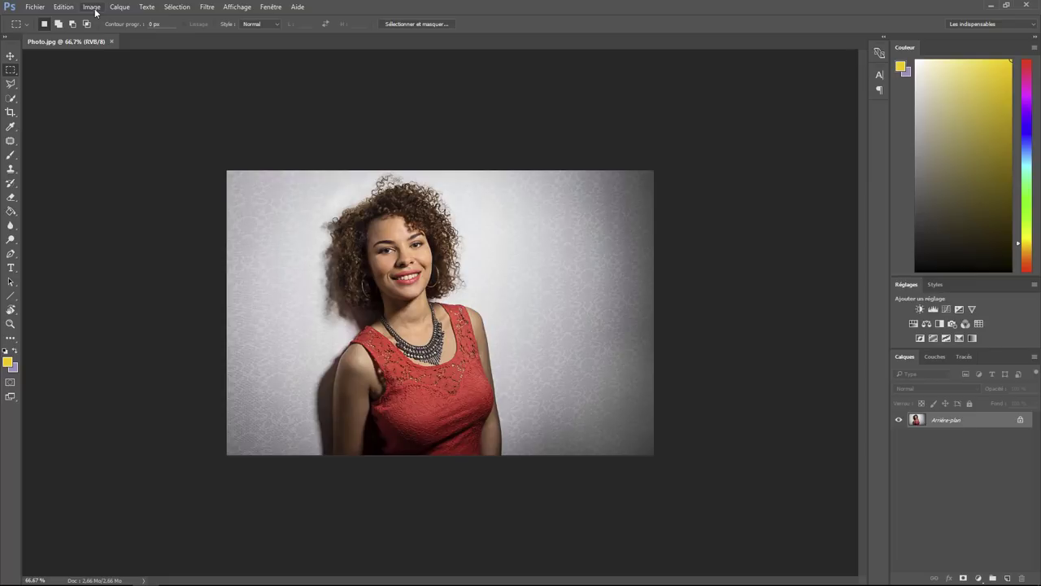
click(92, 7)
click(122, 86)
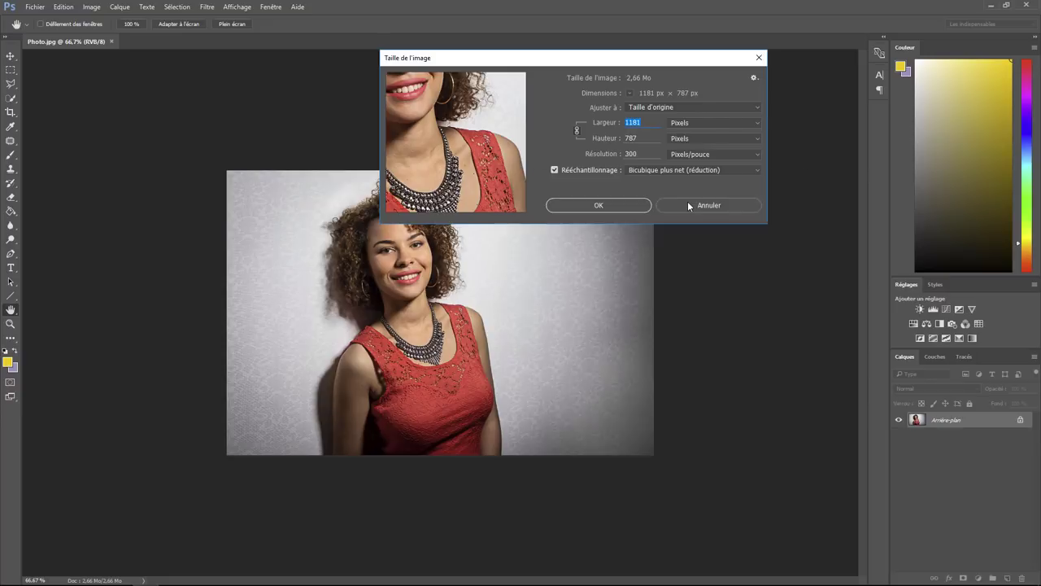
Step: In the cleared calculator, enter 10 ÷ 2,54 to convert 10 cm to inches
key(alt+Tab)
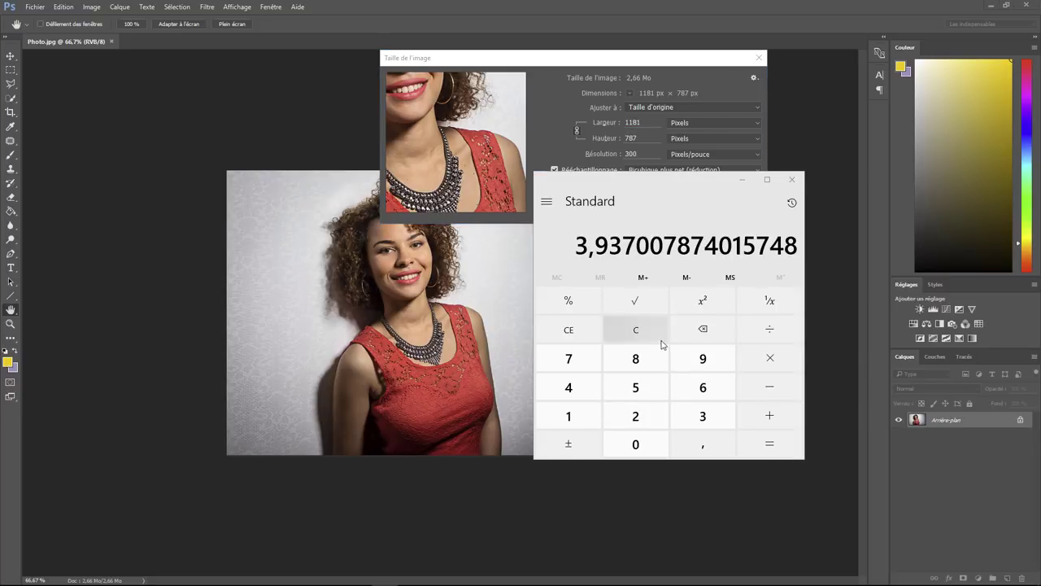
click(634, 331)
click(568, 416)
click(634, 444)
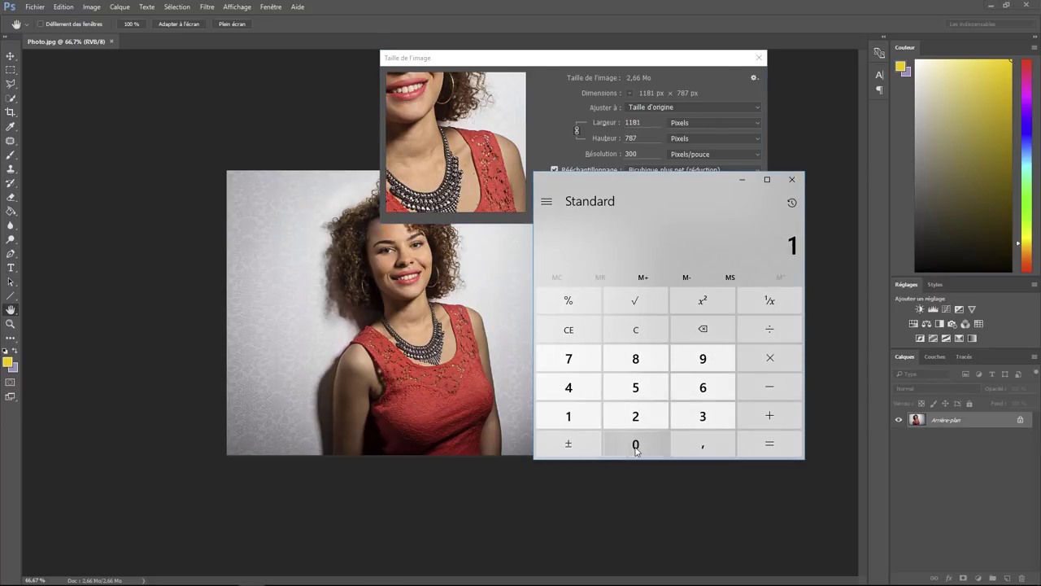
click(769, 329)
click(635, 417)
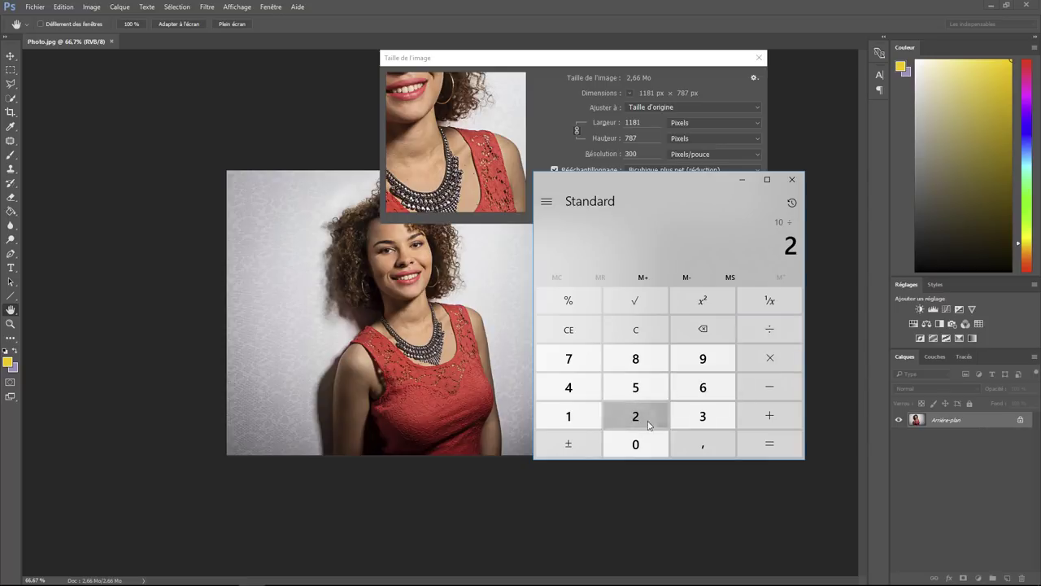
click(703, 444)
click(648, 387)
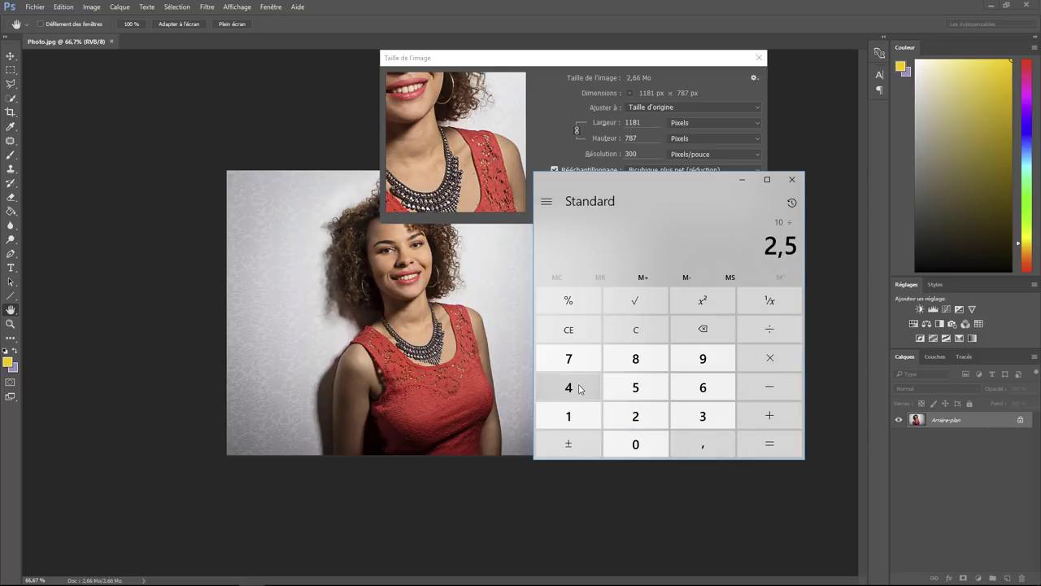
click(582, 388)
Step: Multiply by 300 to get 1 181,10 pixels, matching the photo's 1181 px width
click(769, 362)
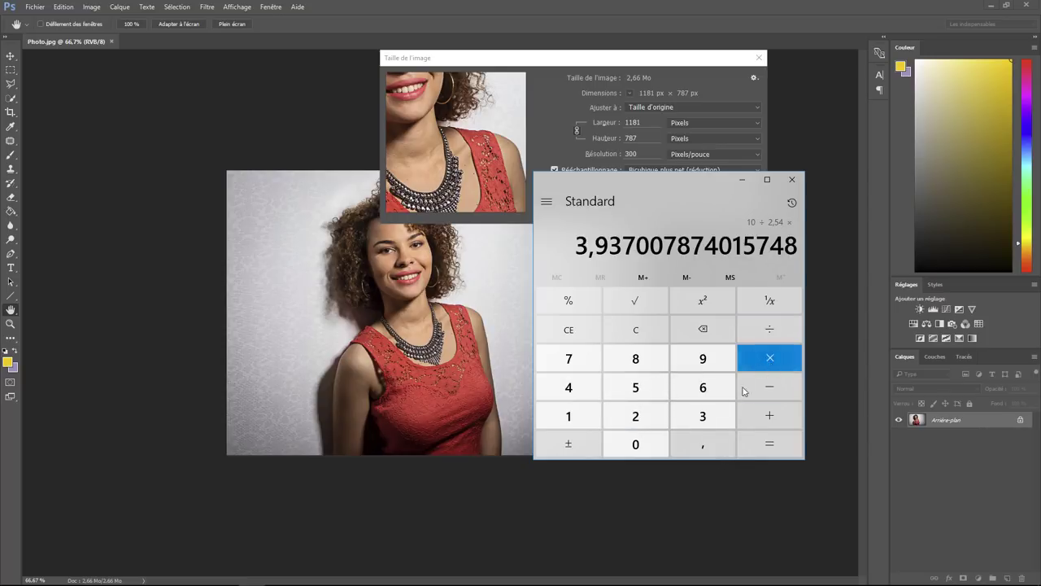
click(706, 417)
click(649, 445)
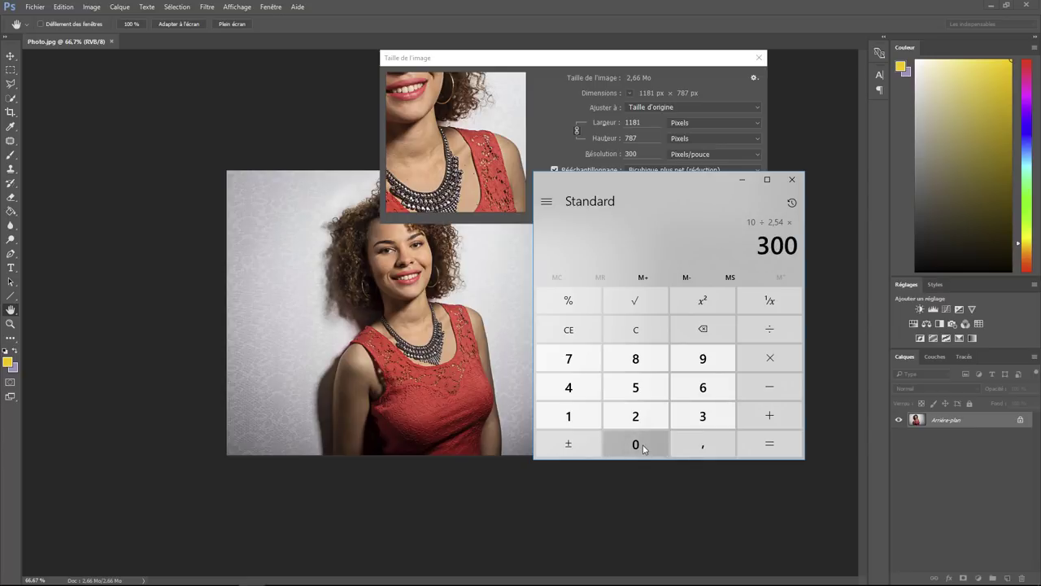
click(771, 445)
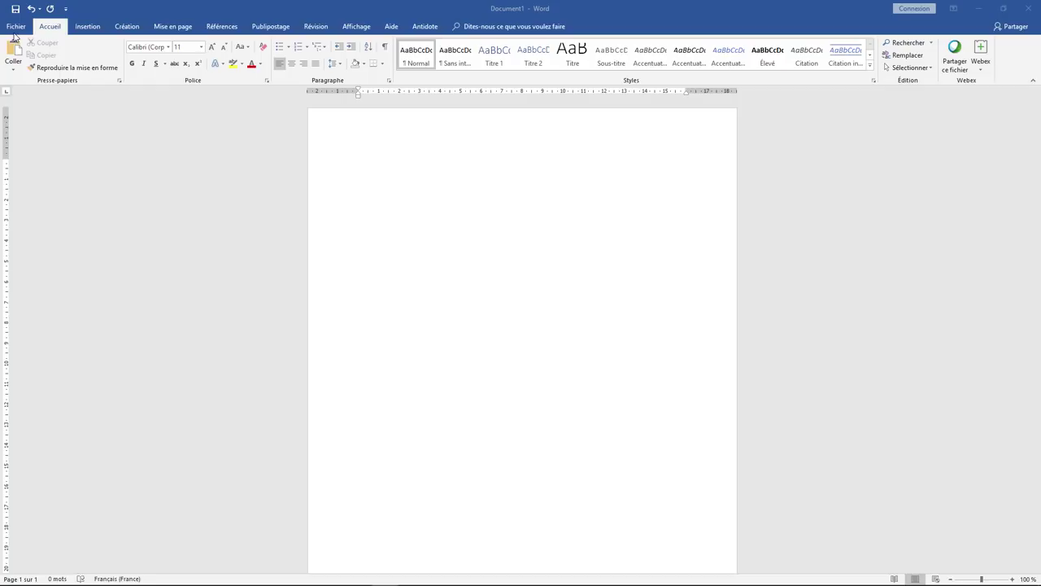
Step: Insert the 300 ppi Photo.jpg into the Word document at 10 × 6,66 cm
click(88, 26)
click(119, 52)
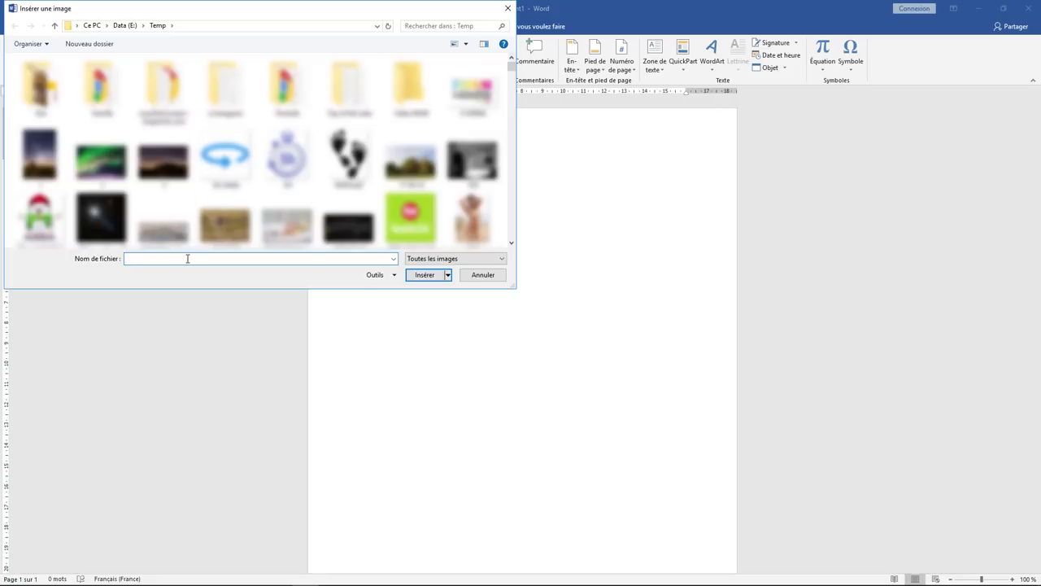
text(Photo.)
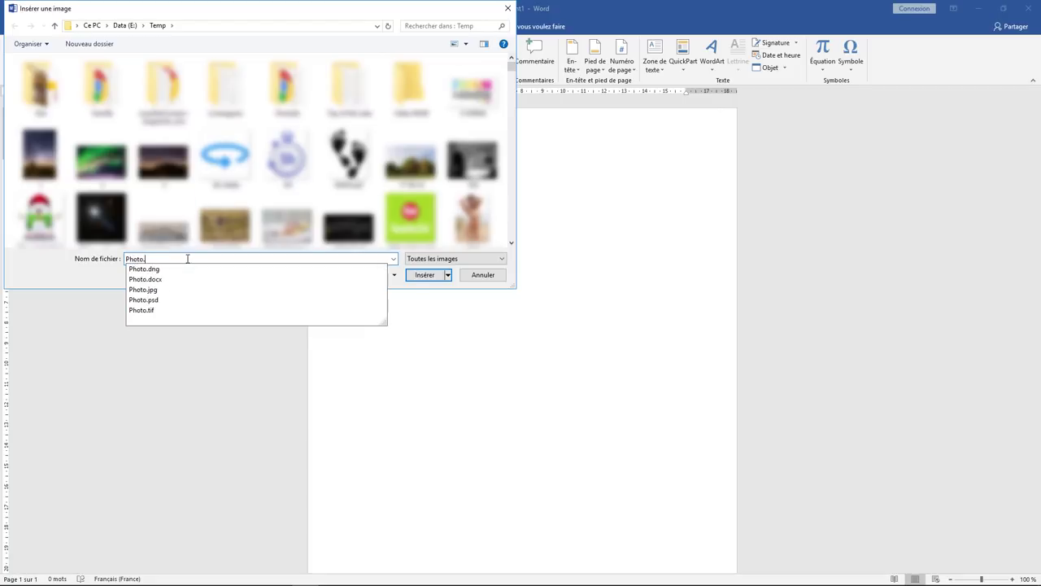
key(Down)
key(Down)
key(Down)
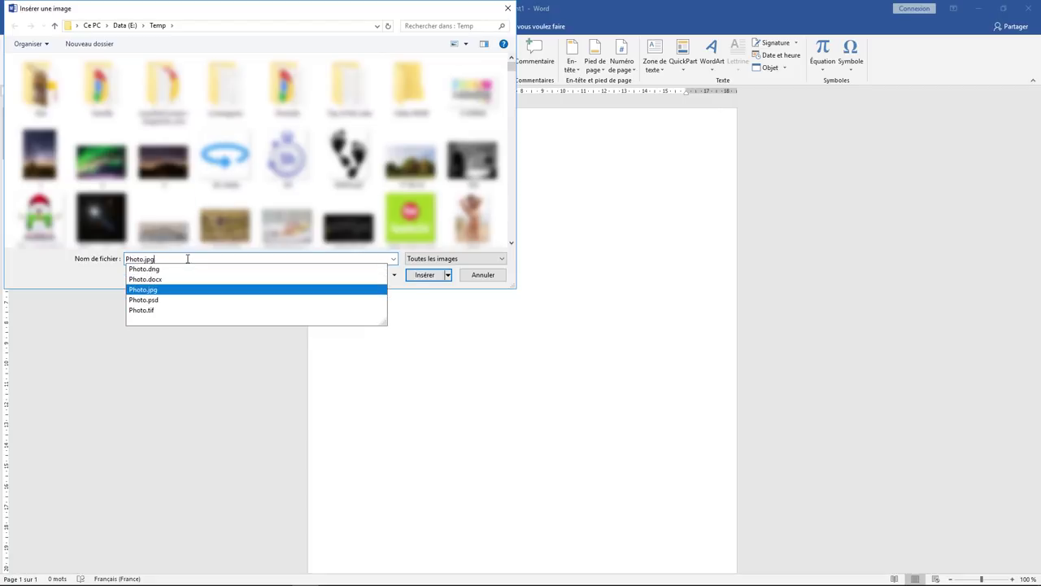
key(Return)
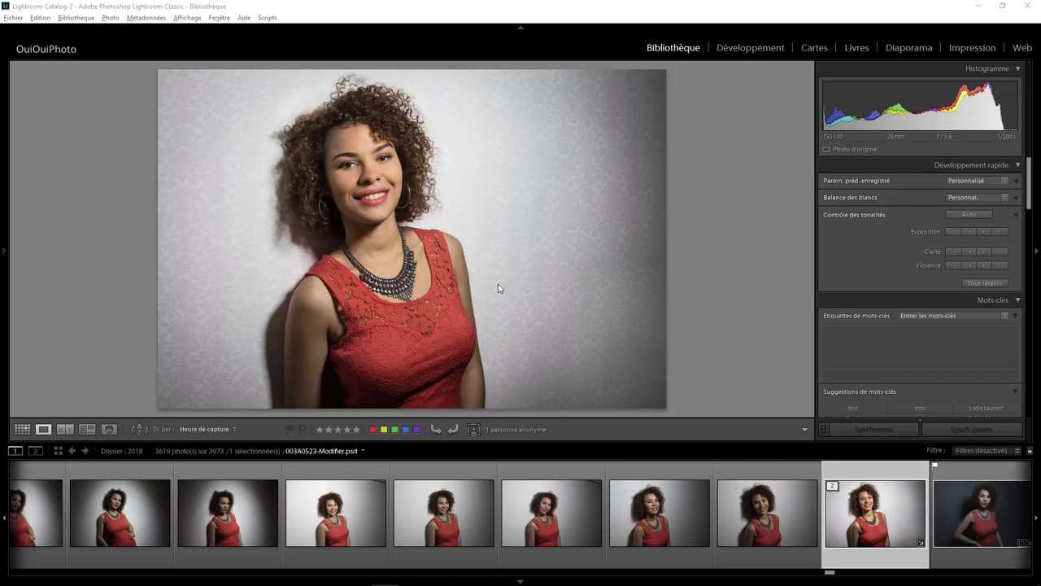
Step: Export Photo.jpg with Redimensionner unchecked and Résolution 300, overwriting the existing file
right_click(427, 188)
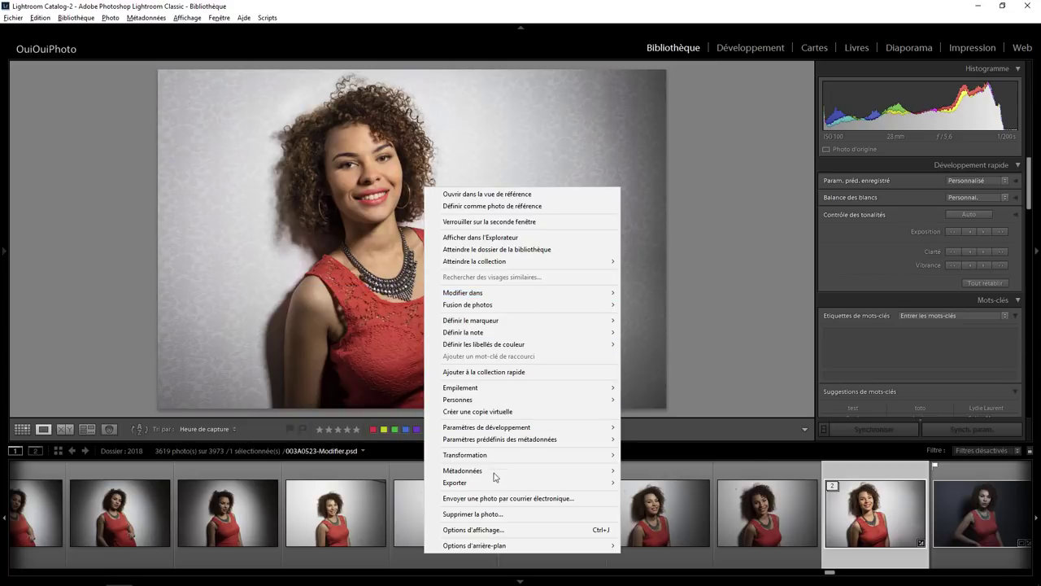
mouse_move(455, 482)
click(339, 265)
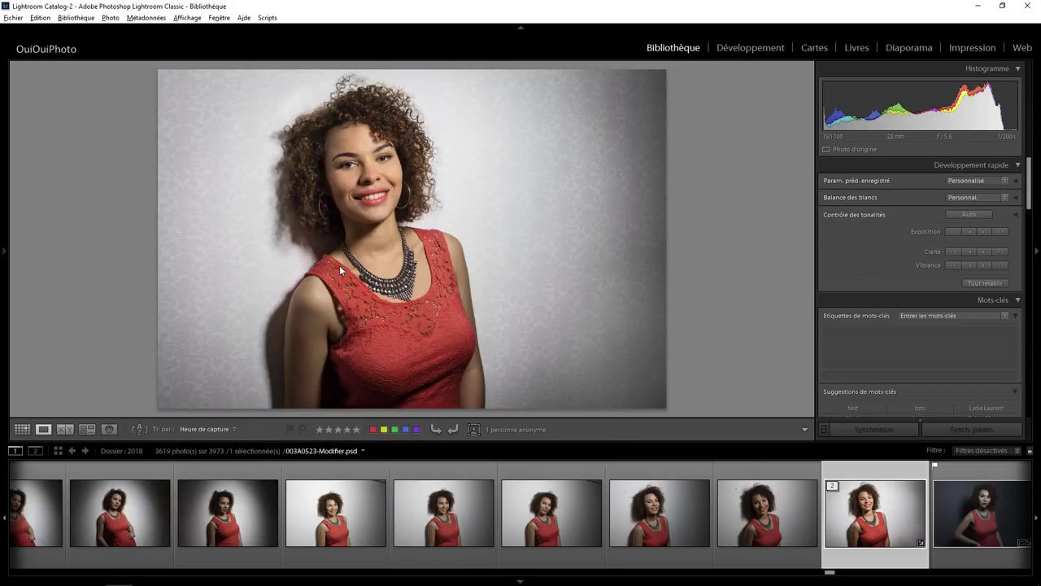
drag(781, 244, 781, 327)
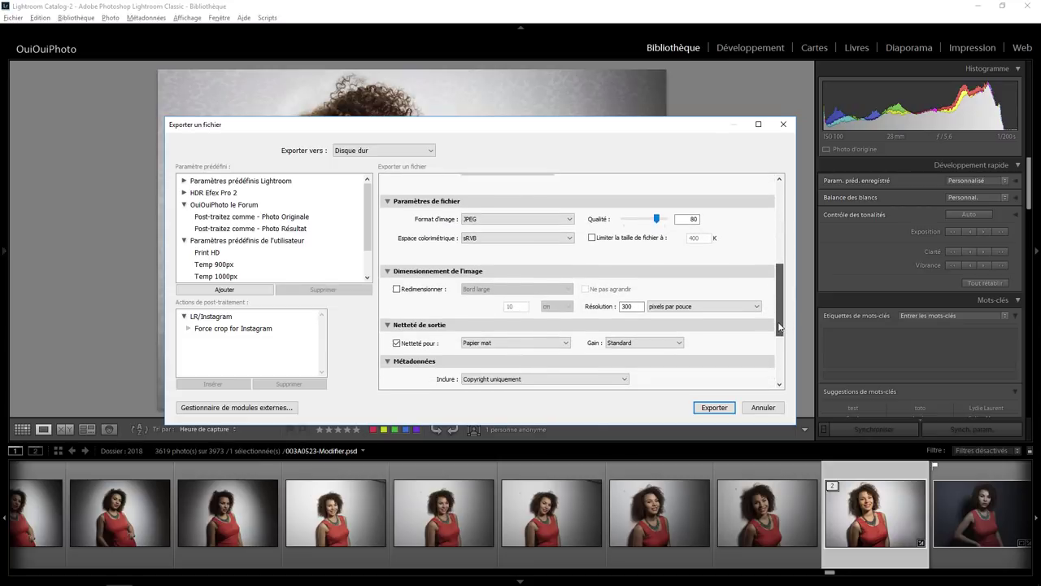
click(412, 293)
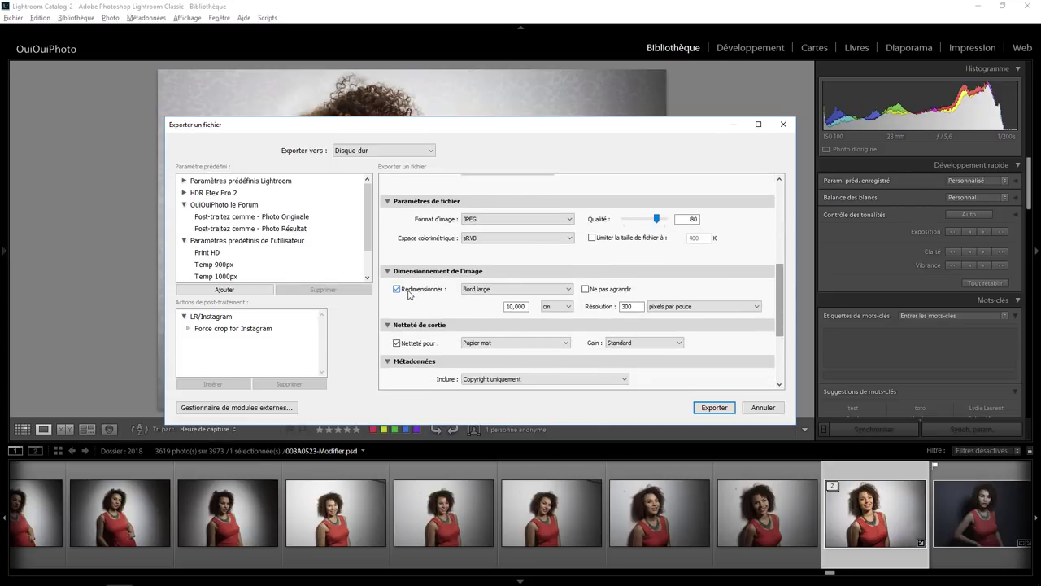
double_click(628, 307)
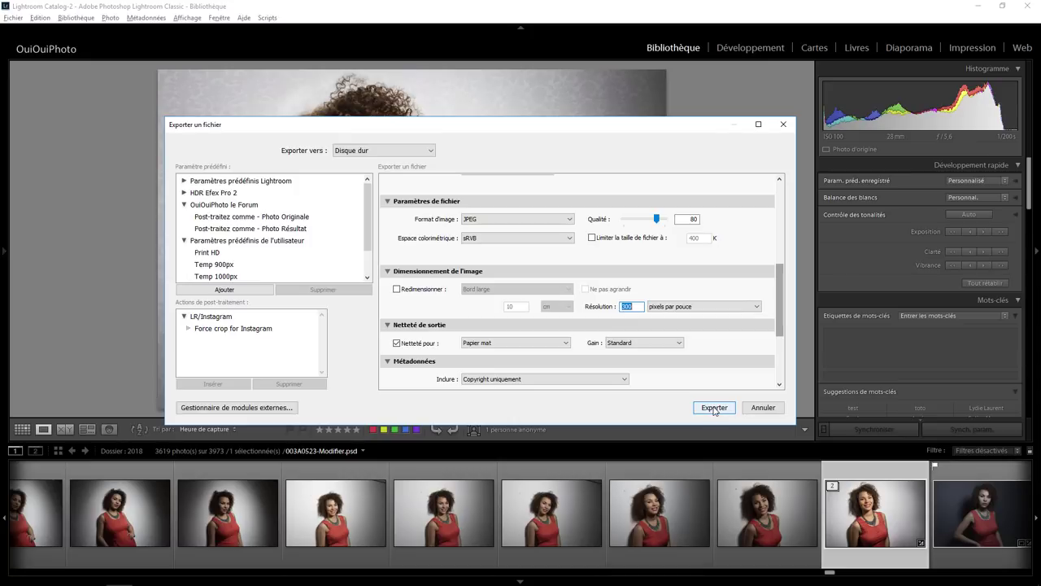
click(714, 408)
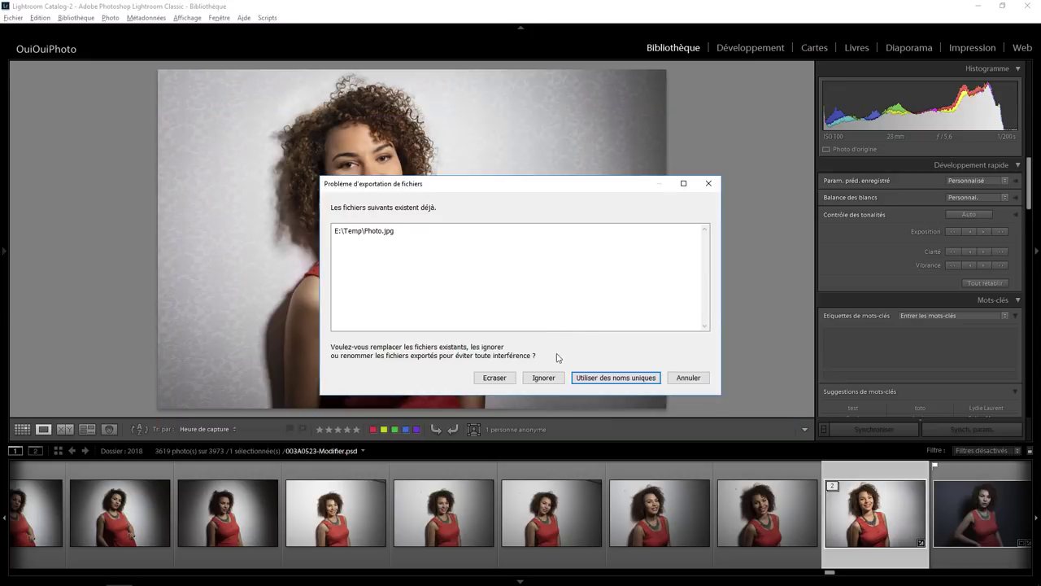
click(509, 379)
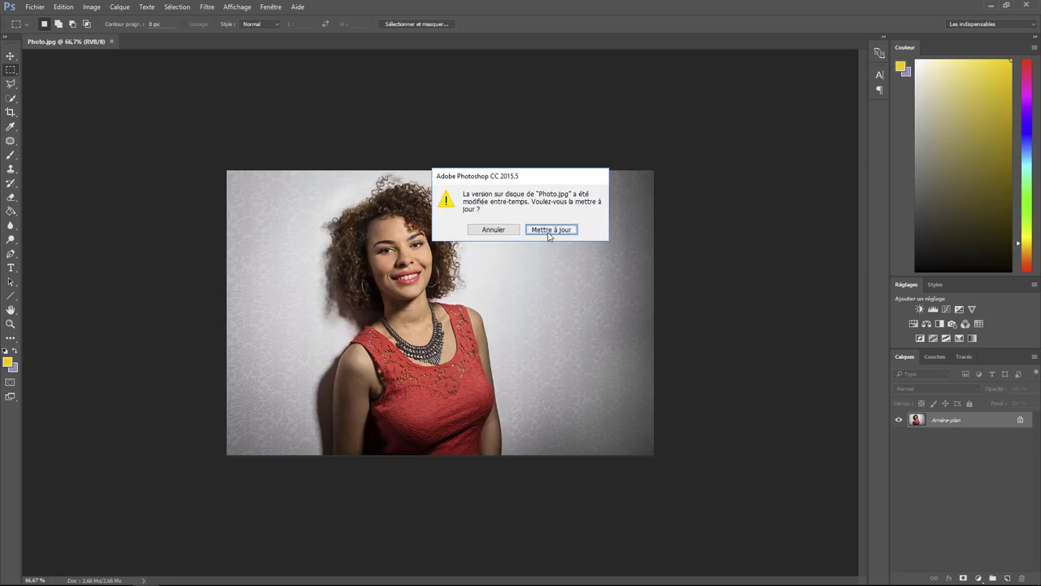
Step: Reload the re-exported Photo.jpg and zoom out to see the whole photo
click(550, 230)
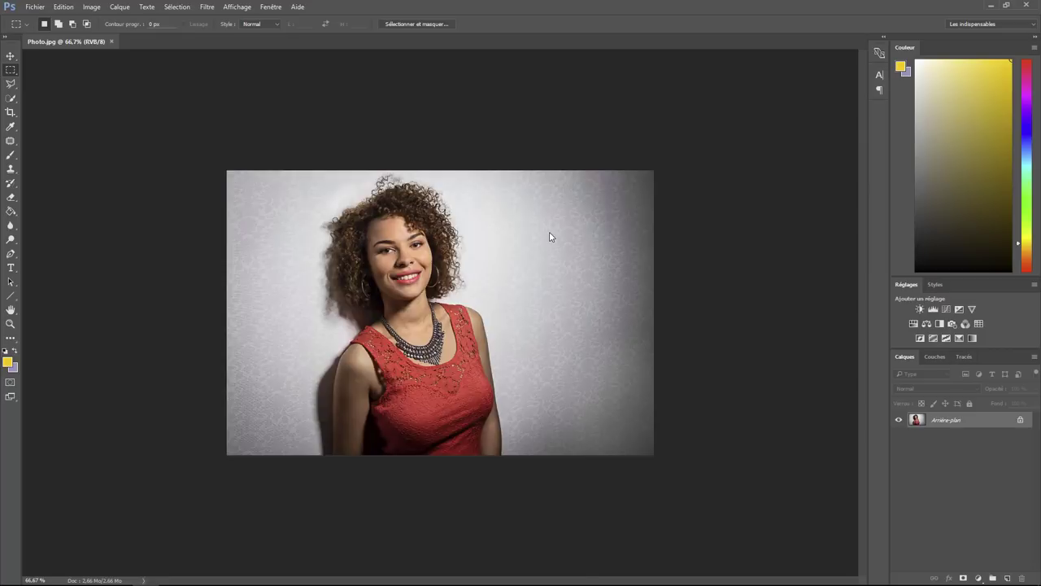
key(ctrl+plus)
key(ctrl+plus)
key(ctrl+plus)
key(ctrl+minus)
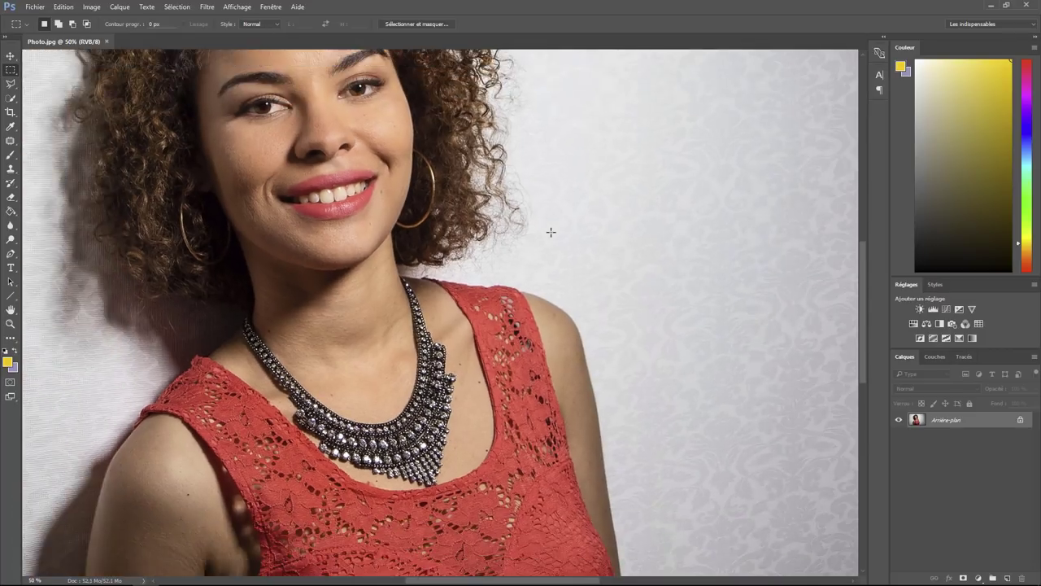
key(ctrl+minus)
key(ctrl+minus)
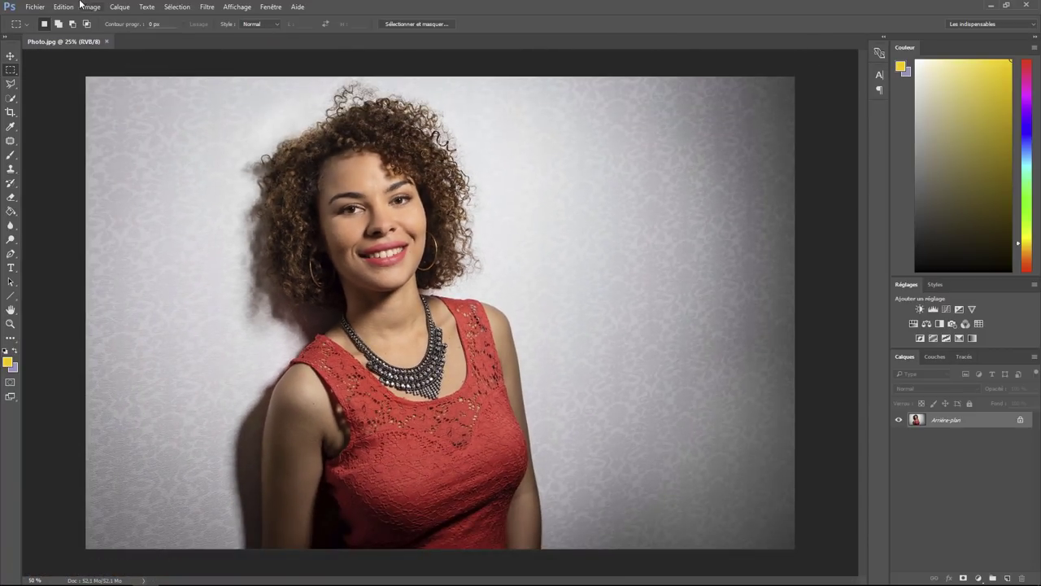
Step: Check the image size reads 5225 × 3483 px at 300 ppi, then cancel without changes
click(65, 7)
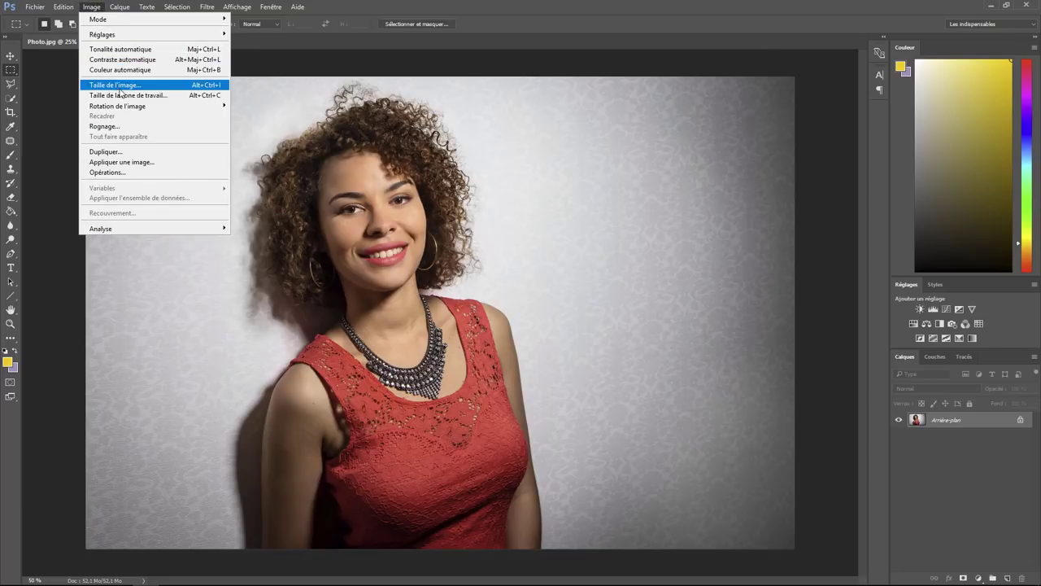
click(120, 87)
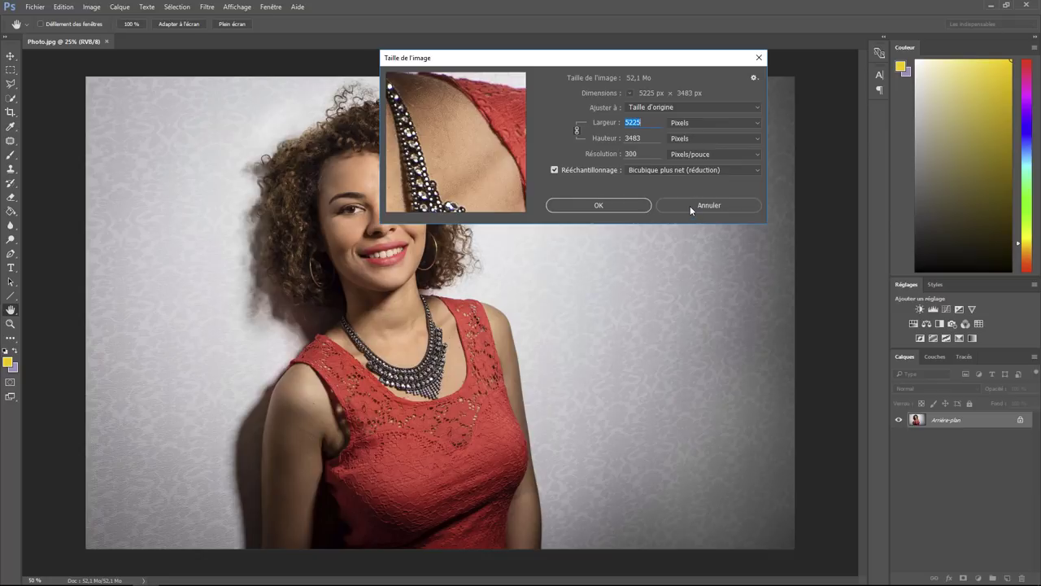
click(690, 206)
key(m)
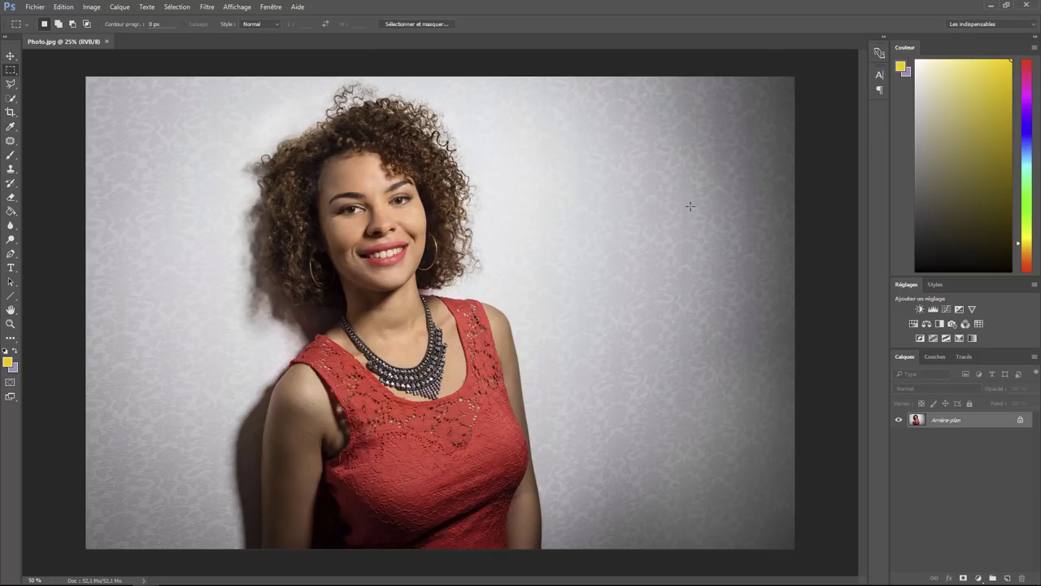
key(alt+Tab)
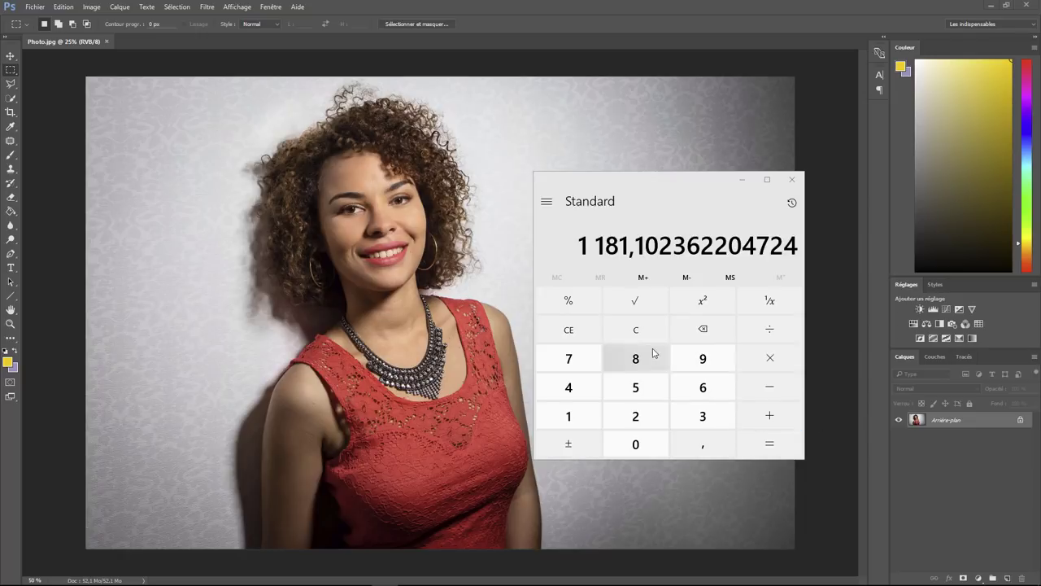
Step: Clear the Calculator and divide the pixel width 5225 by 300 ppi
click(649, 330)
click(638, 387)
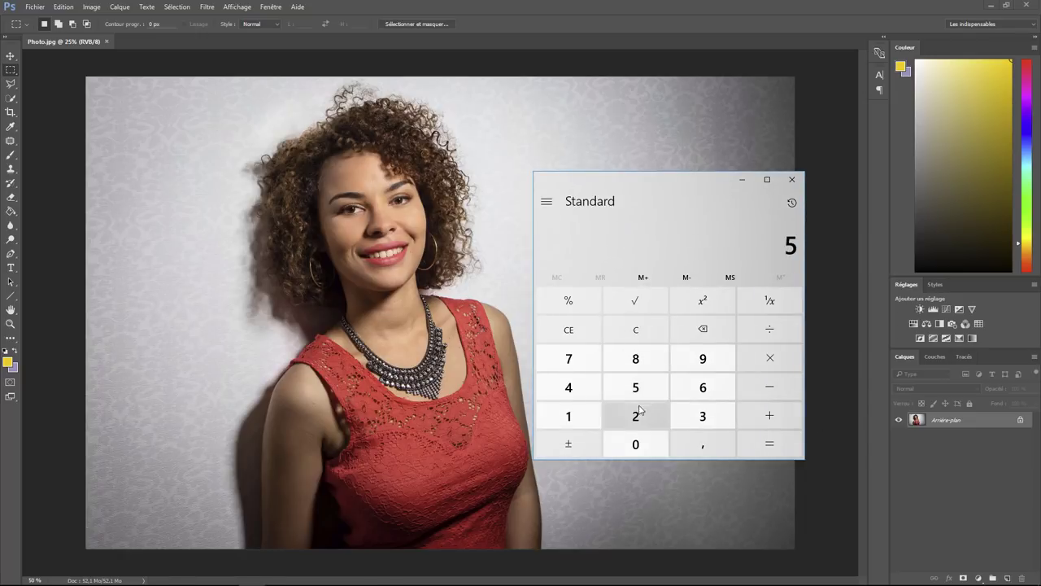
click(639, 416)
click(636, 395)
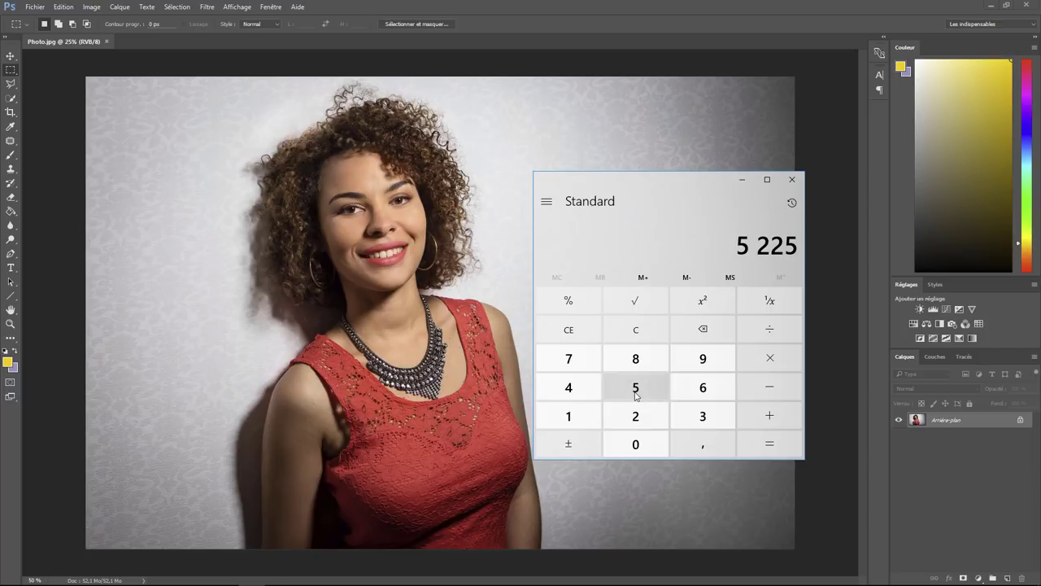
click(770, 329)
click(702, 417)
click(643, 444)
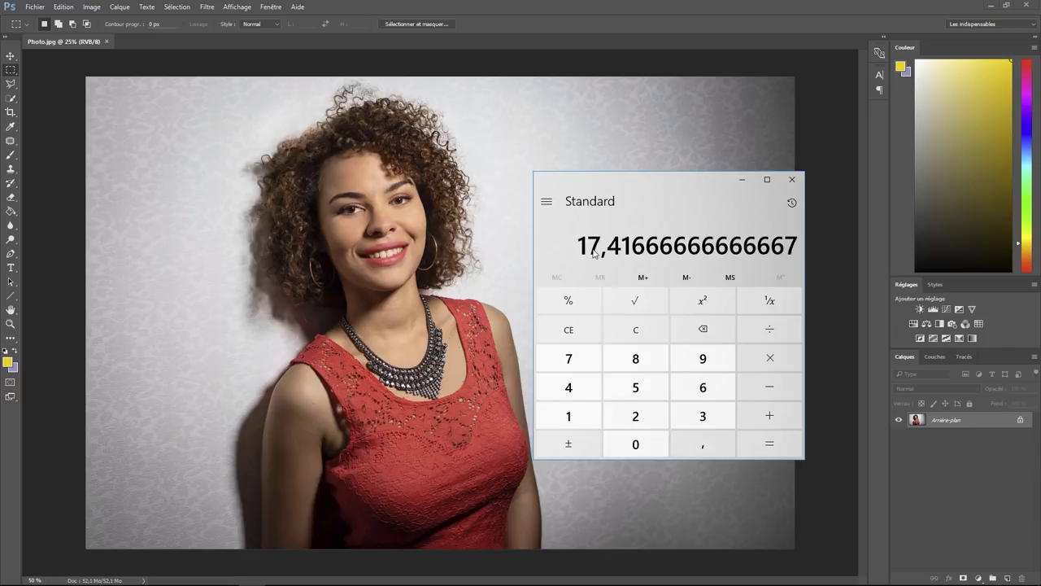
click(766, 361)
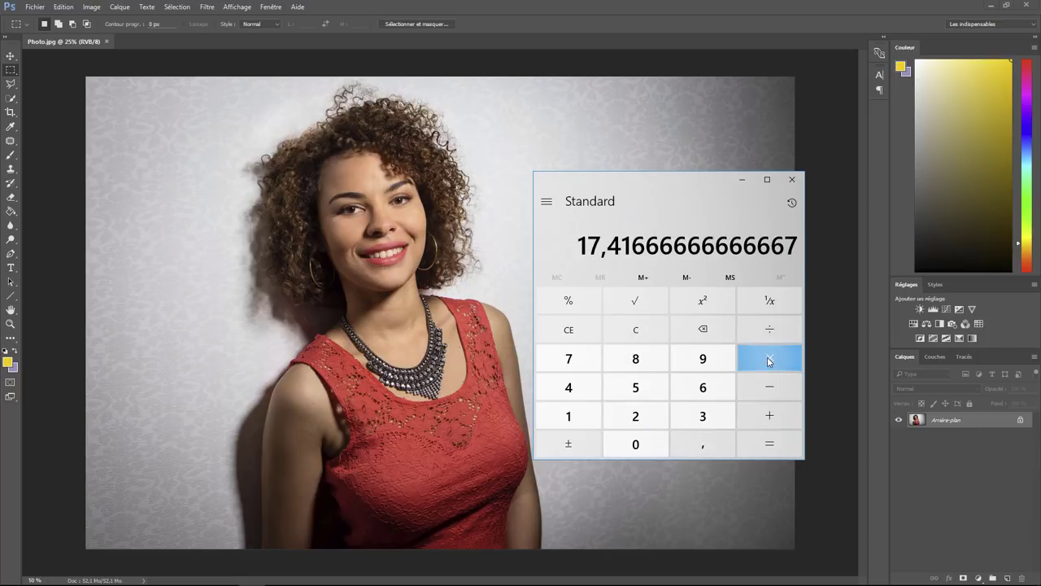
click(635, 422)
click(702, 443)
click(637, 388)
click(572, 387)
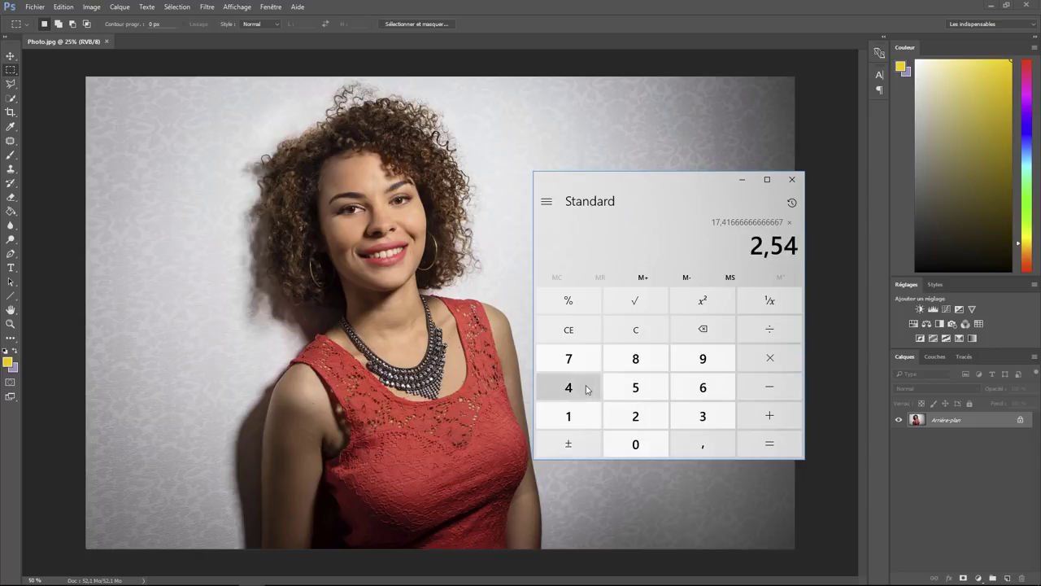
click(773, 447)
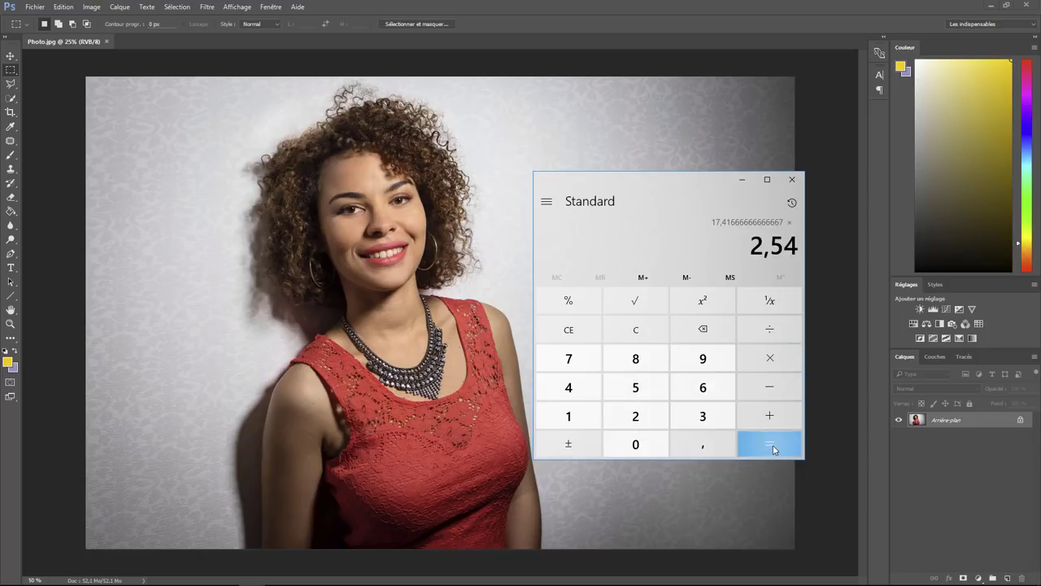
click(773, 445)
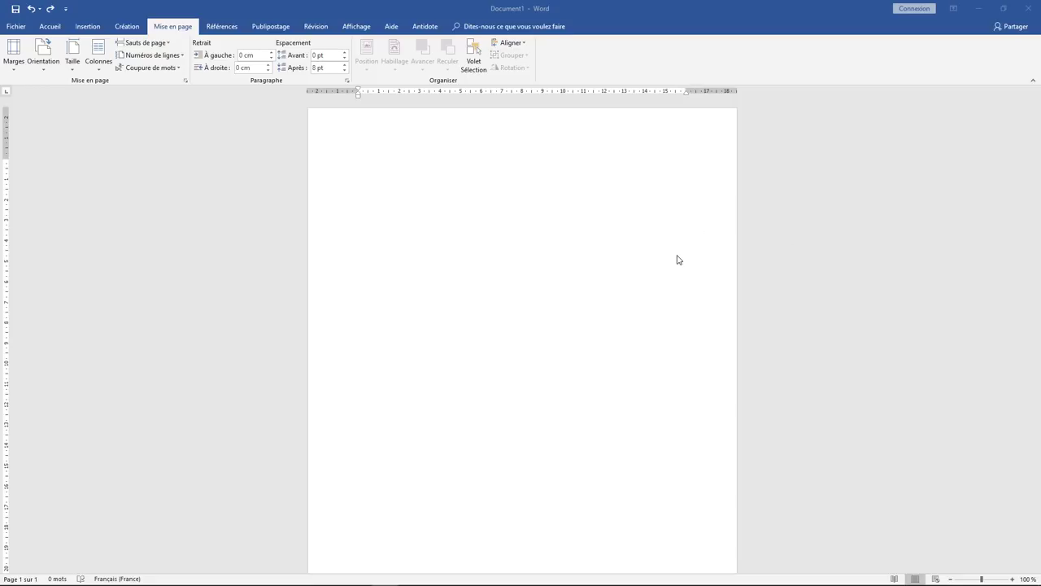
click(89, 28)
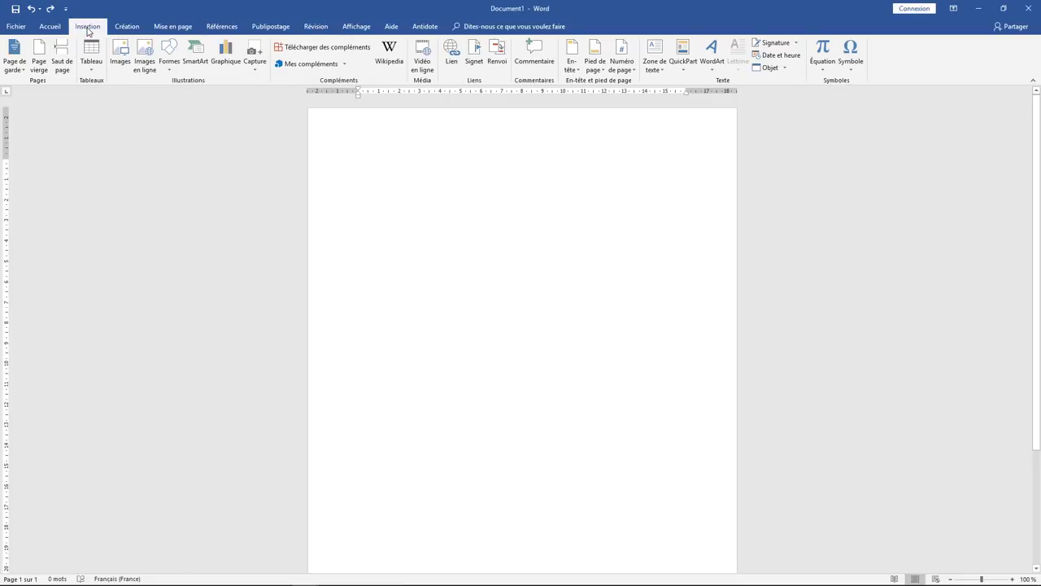
click(119, 57)
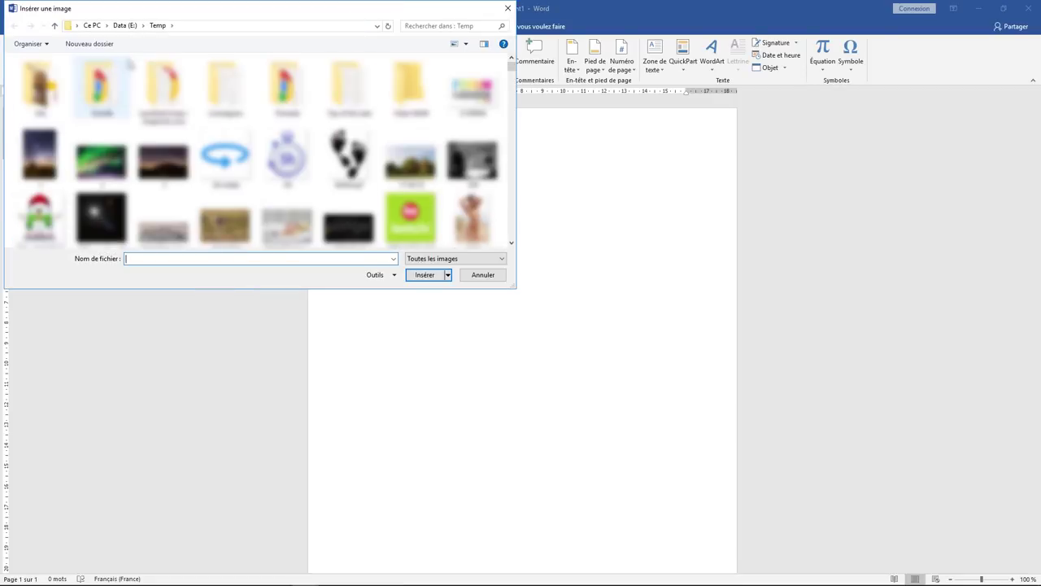
text(Photo)
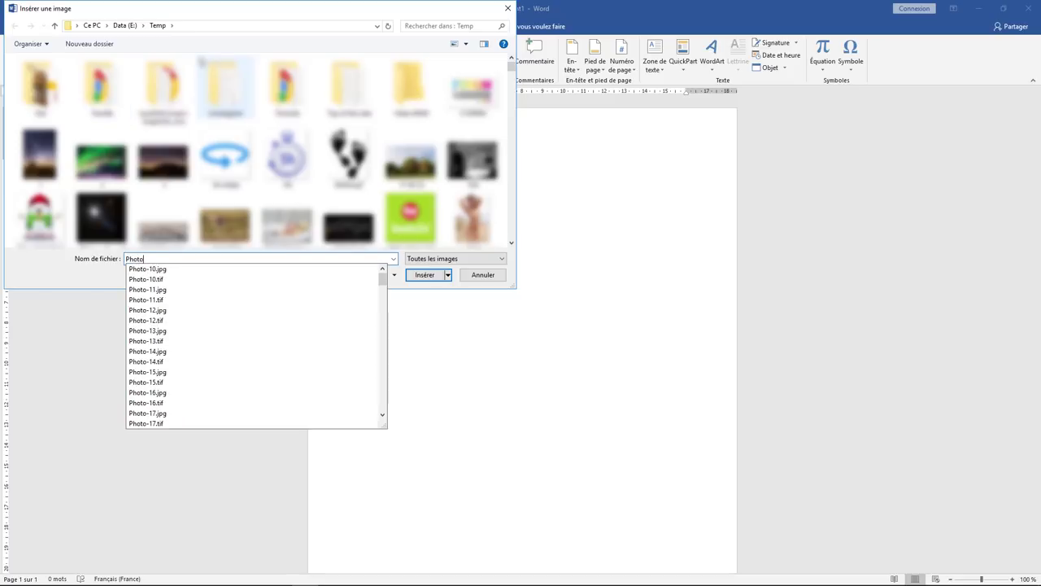
text(.jpg)
key(Return)
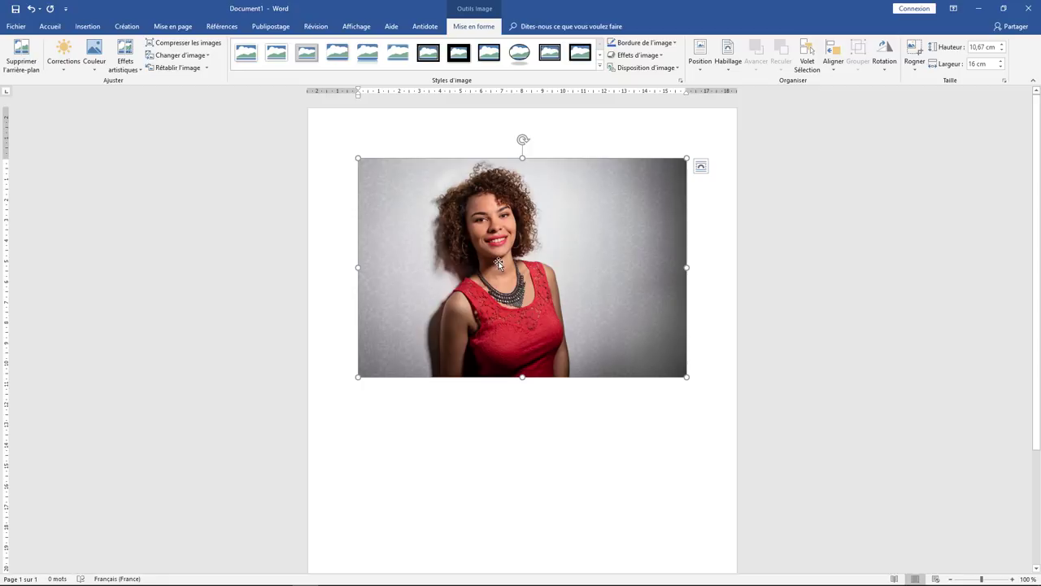
key(Delete)
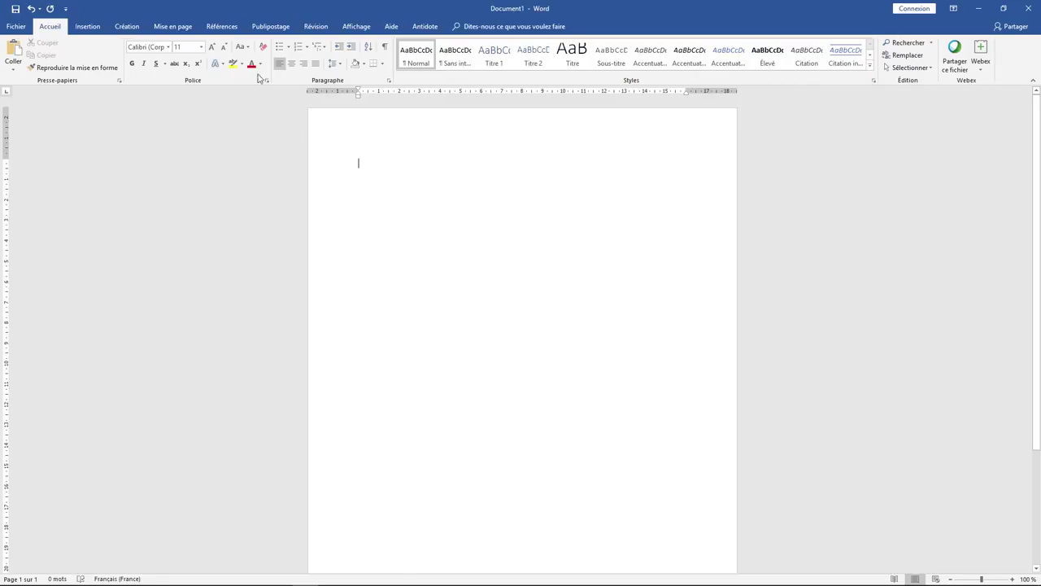
Step: Set the paper size to A3+ 33x48cm in Page Setup's other paper sizes
click(181, 27)
click(72, 61)
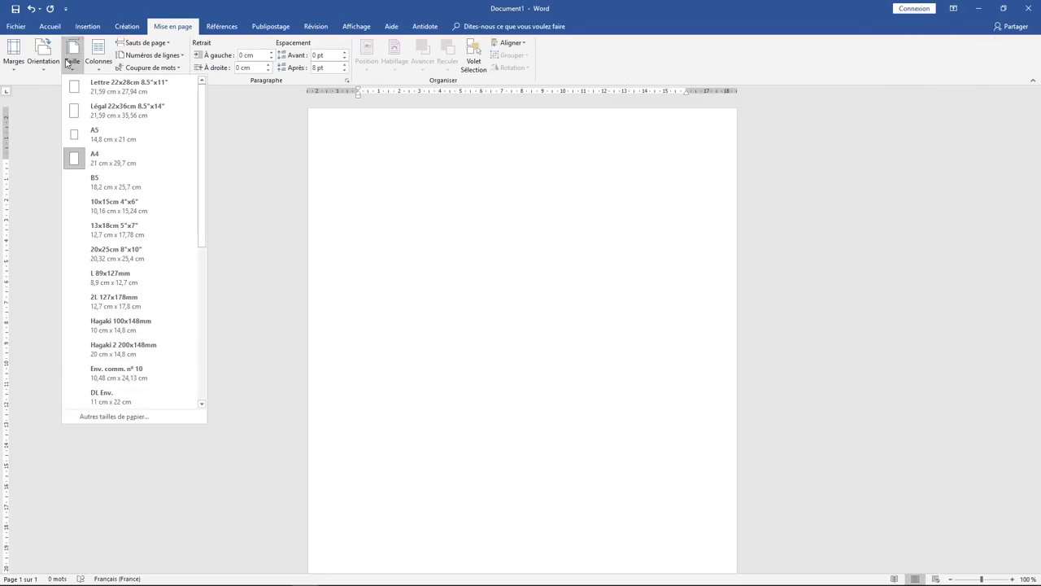
click(114, 416)
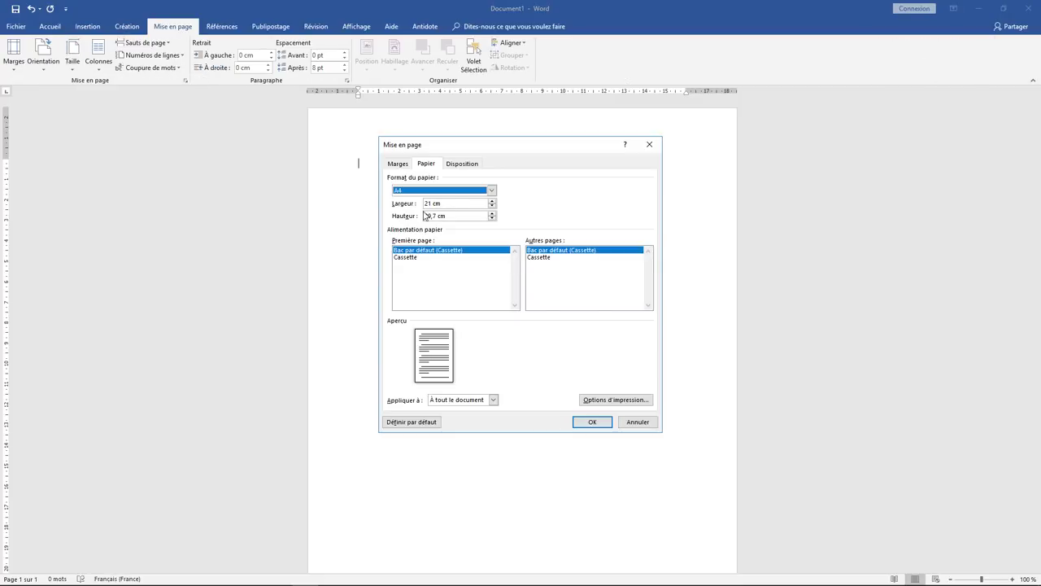
click(492, 189)
click(493, 228)
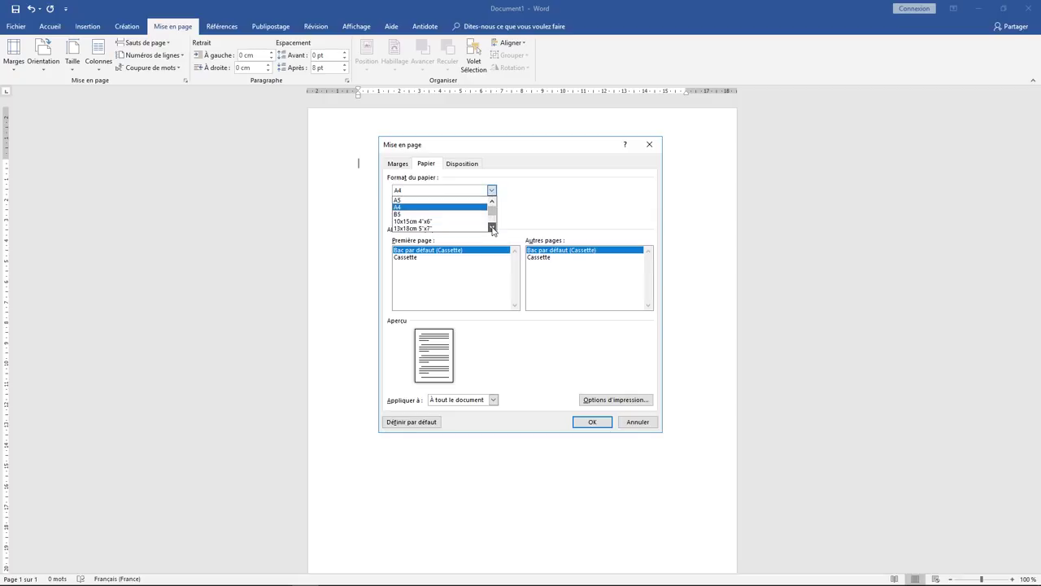
drag(492, 227, 492, 228)
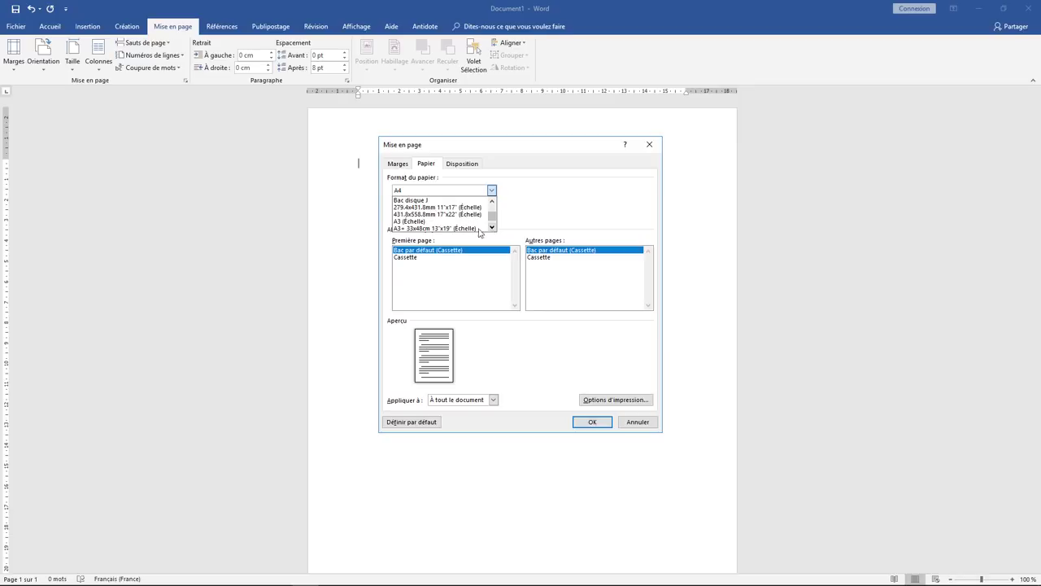
click(446, 229)
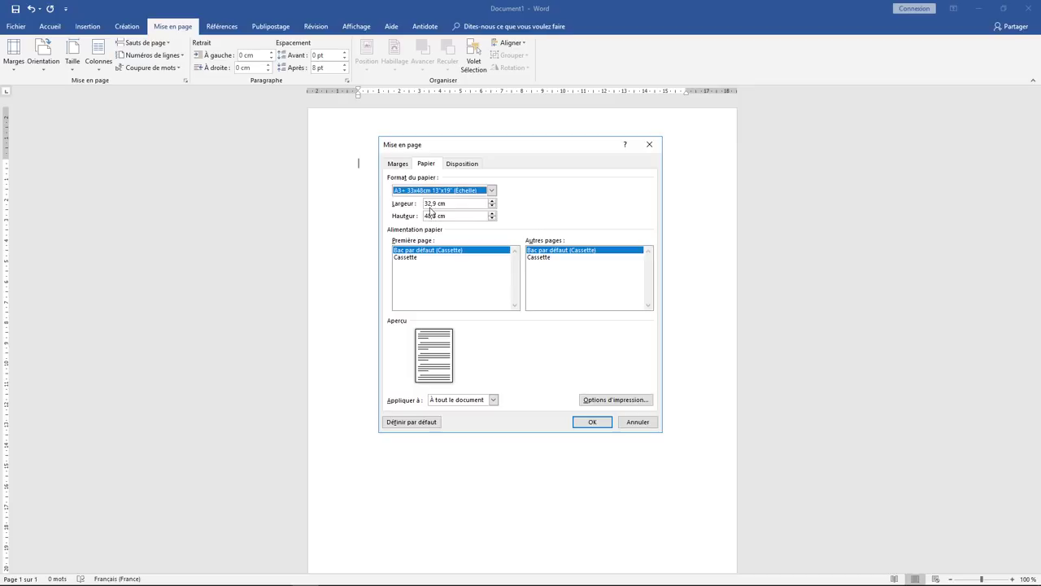
Step: Switch the page to landscape (Paysage) and enter 0 for all four margins
click(397, 164)
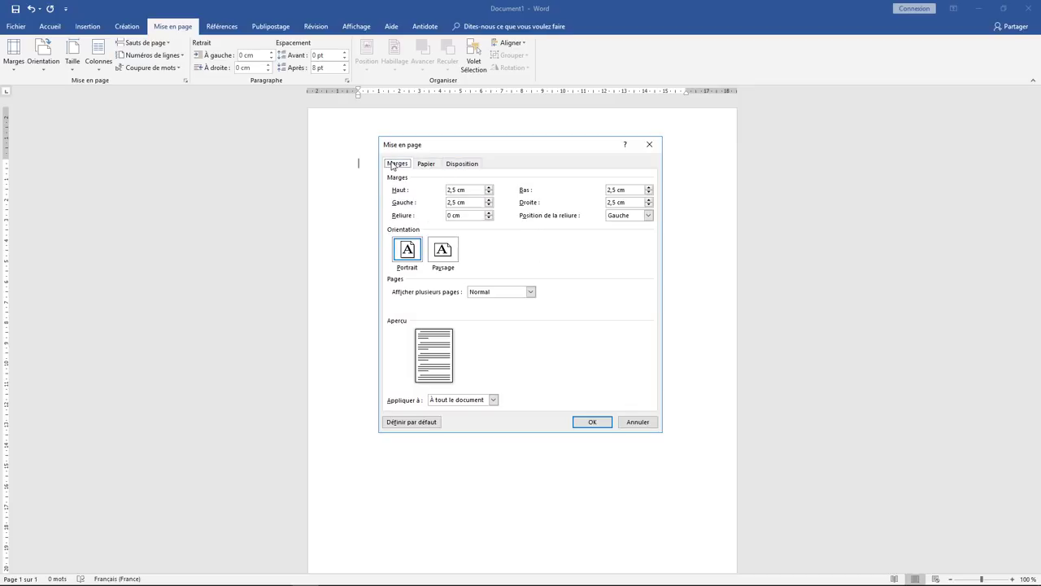
click(443, 252)
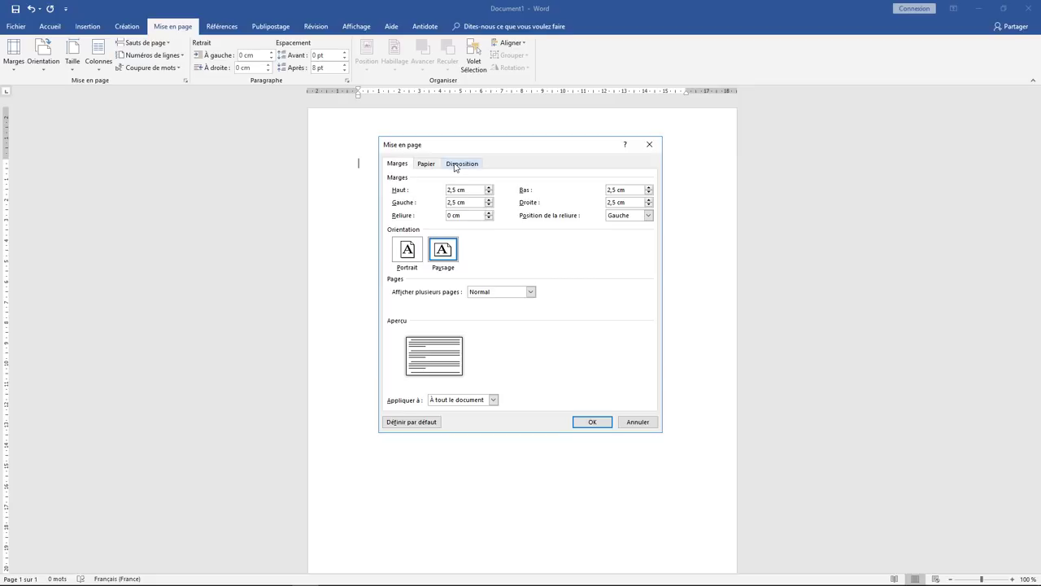
drag(472, 190, 415, 203)
text(0)
key(Tab)
text(0)
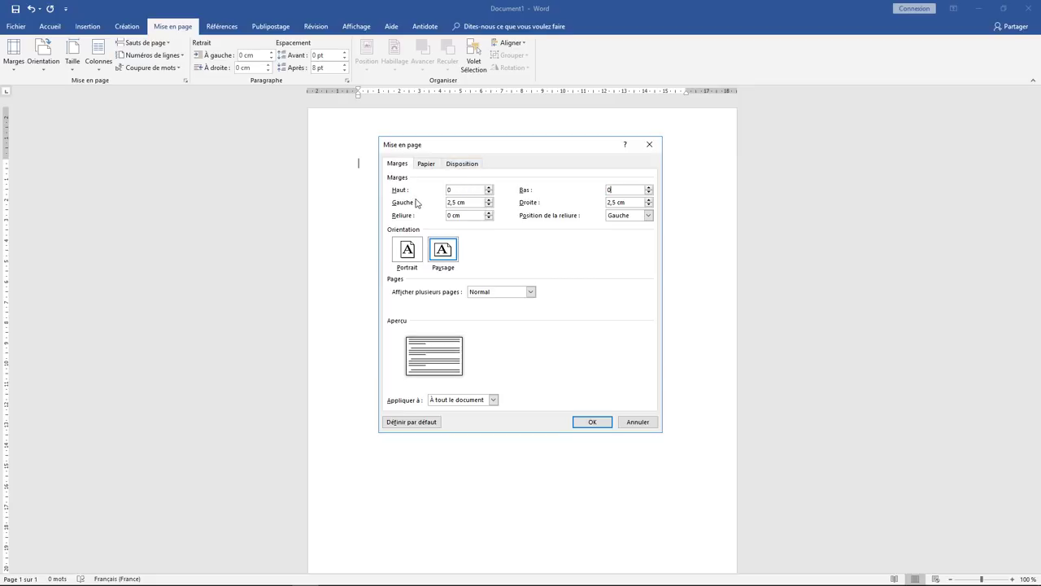
key(Tab)
text(0)
key(Tab)
text(0)
Step: Accept Word's correction to the minimum printable margins and confirm the page setup
click(590, 419)
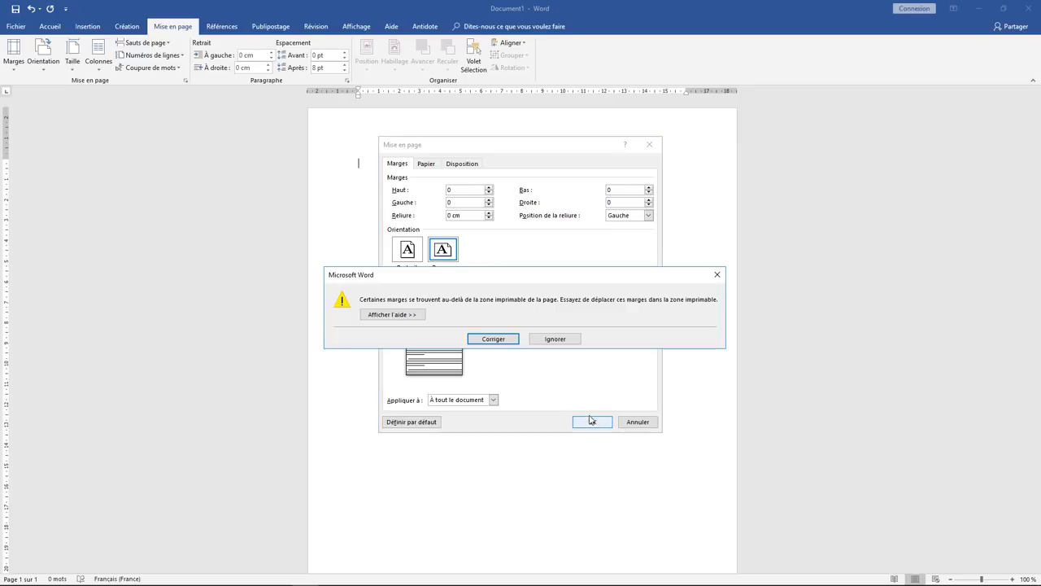
click(505, 339)
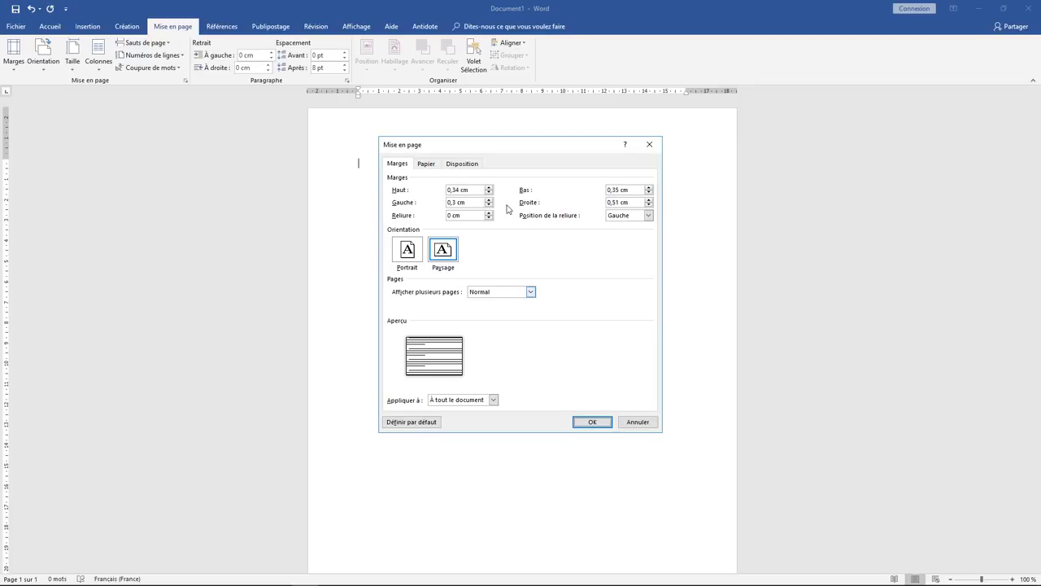
click(601, 422)
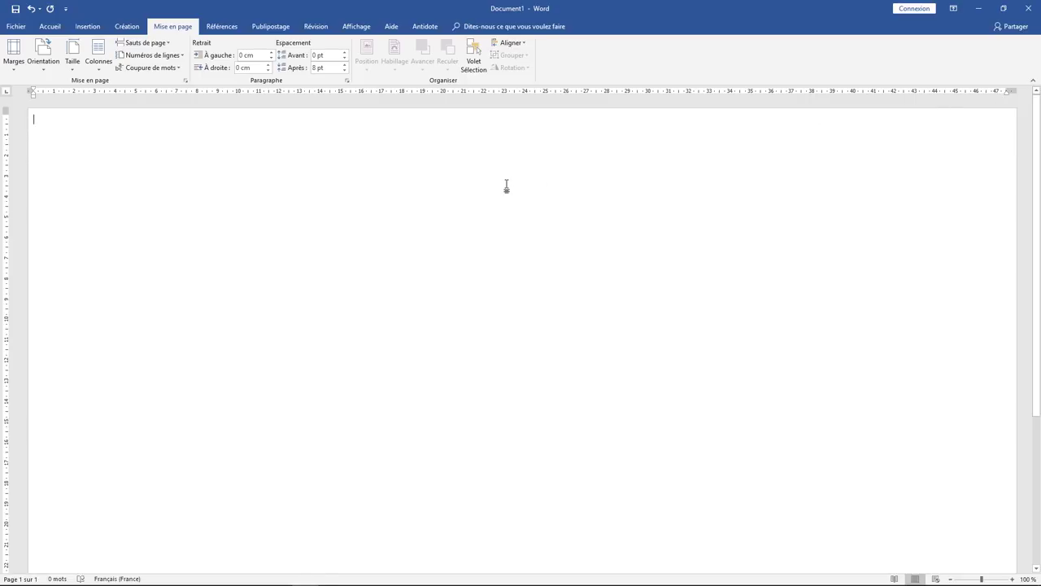
Step: Insert Photo.jpg from Insertion > Images, filling the page at 44,24 × 29,49 cm
click(90, 28)
click(119, 52)
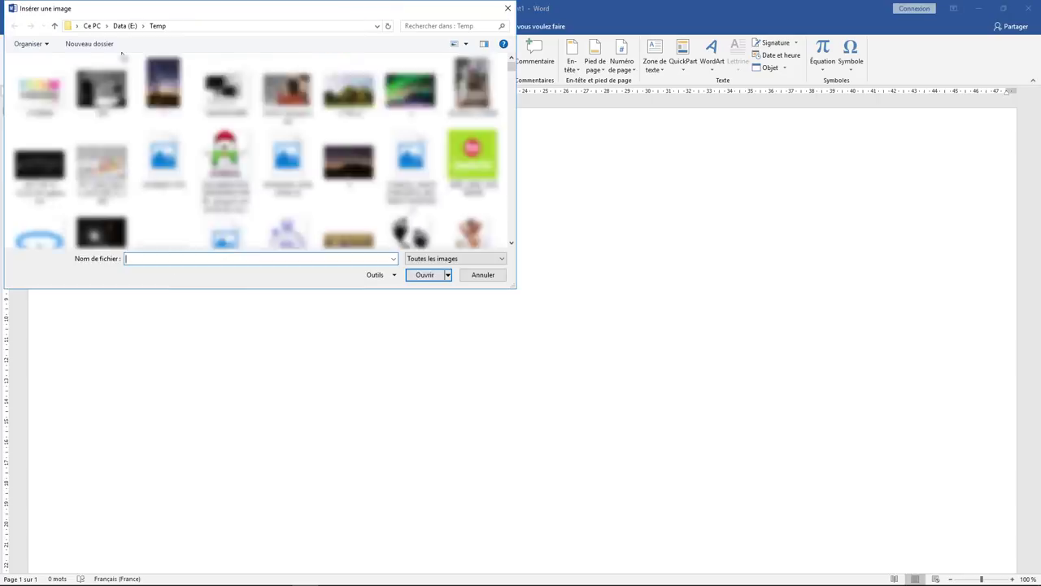
text(Ph)
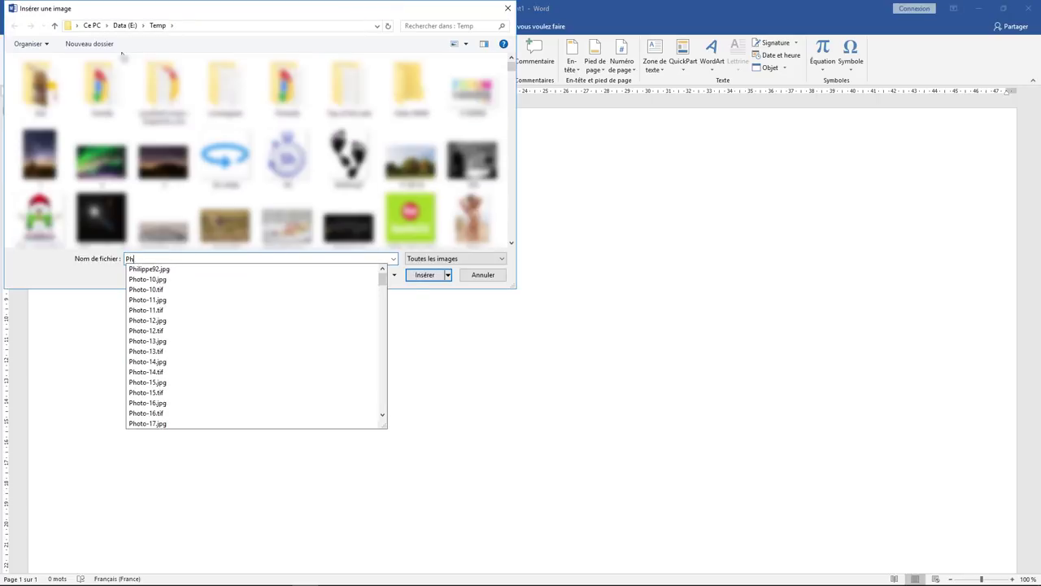
text(oto.)
key(Down)
key(Down)
key(Down)
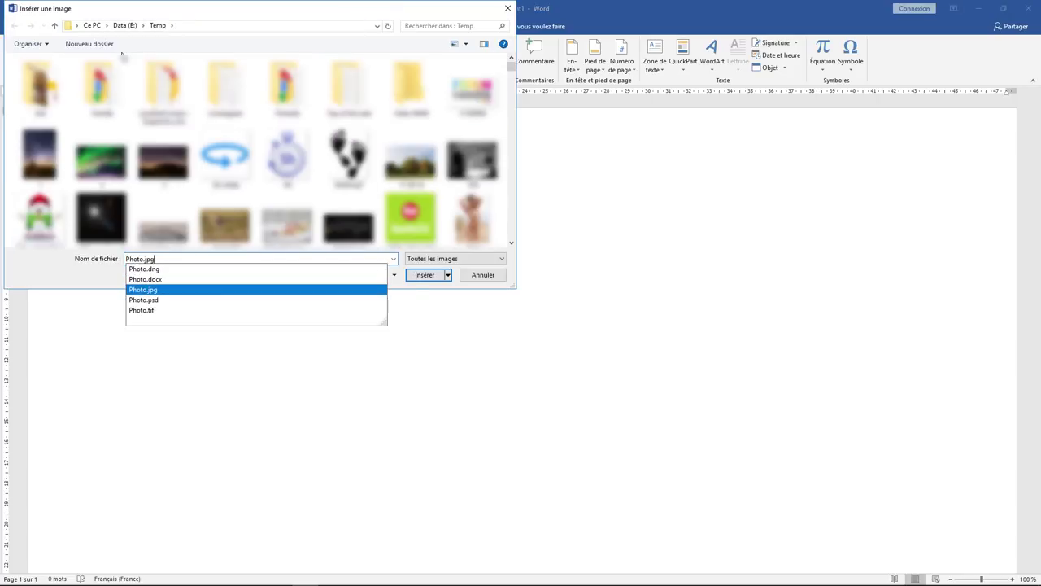
key(Return)
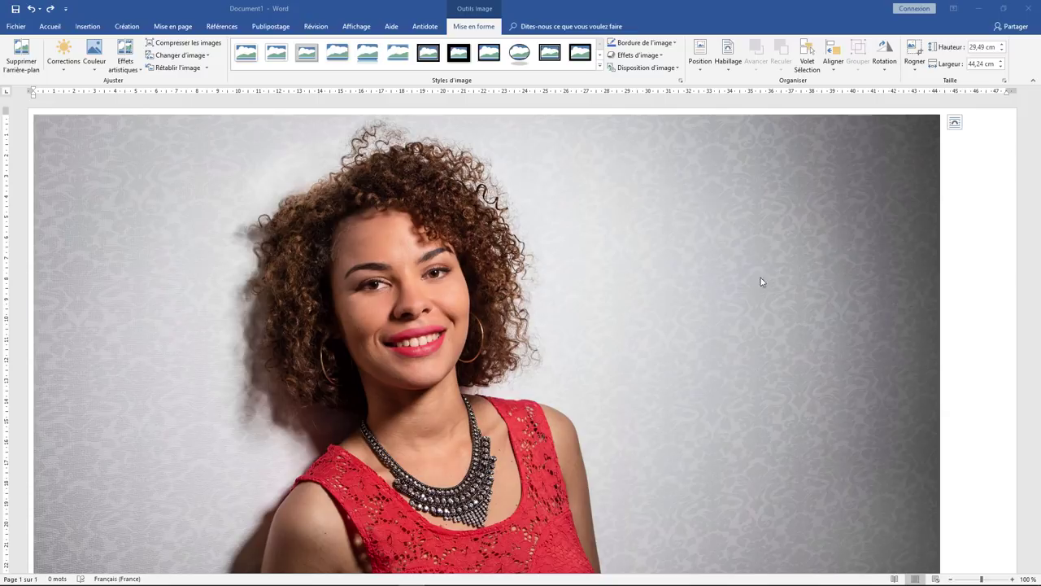
Step: Shrink Photo.jpg by its corner handles to about 10,22 × 6,81 cm in the top-left
click(732, 257)
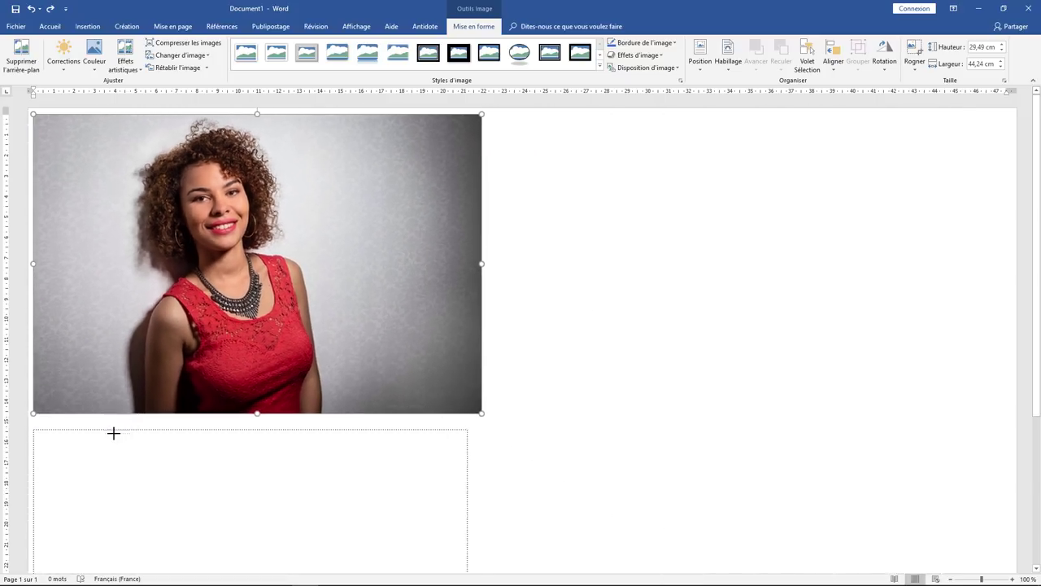
drag(940, 113, 113, 432)
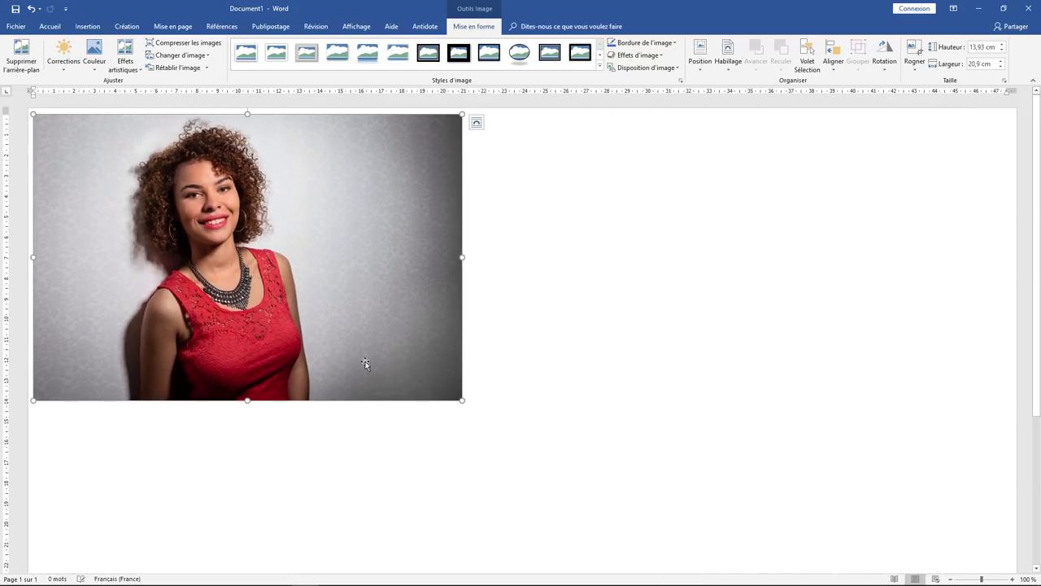
drag(462, 114, 106, 260)
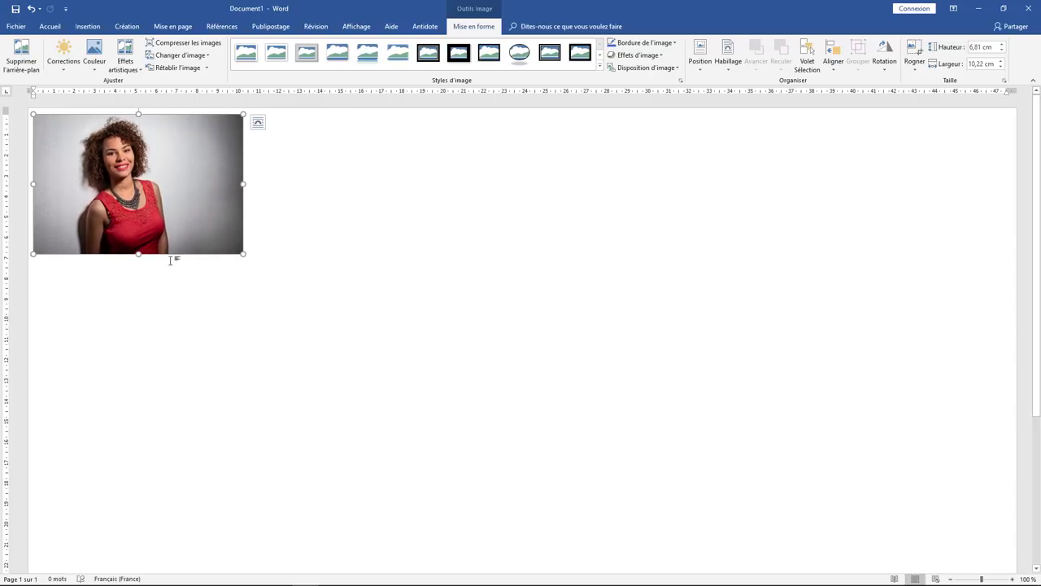